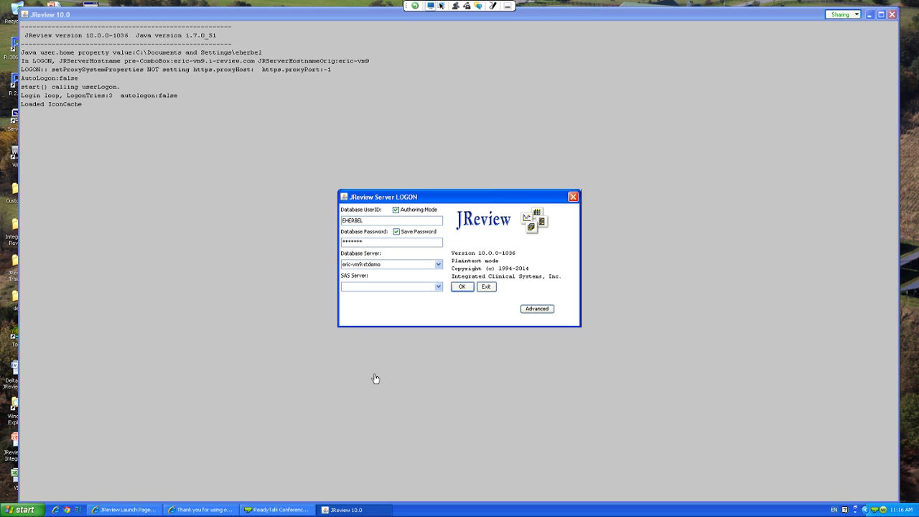
# - Confirm the database logon to load study KA201 with all 196 patients
pyautogui.press('Return')
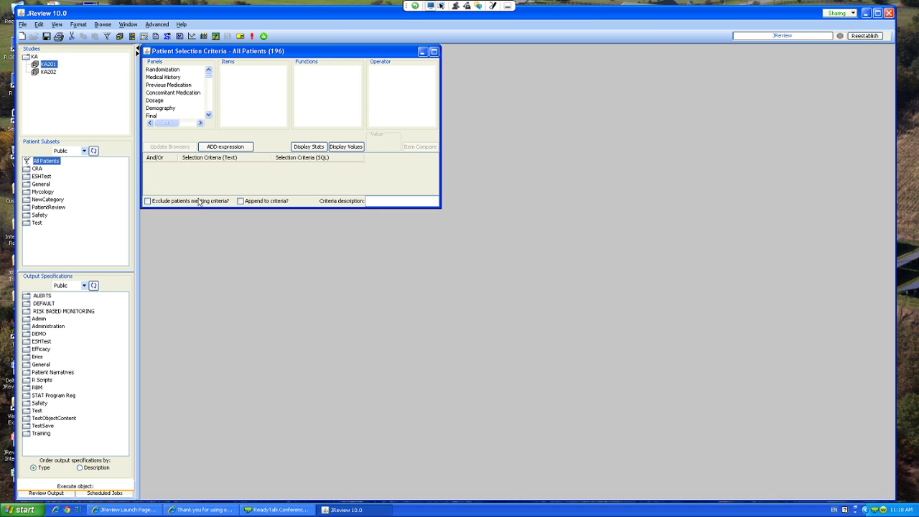
# - Enlarge the Patient Selection Criteria window and list Demography fields like Race, Sex and Date of Birth
pyautogui.moveTo(440, 207); pyautogui.dragTo(510, 263)
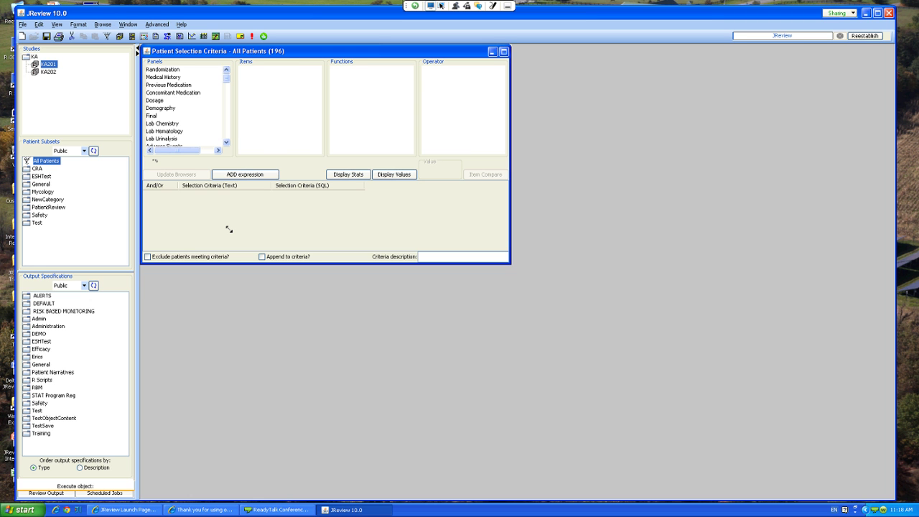
pyautogui.click(160, 107)
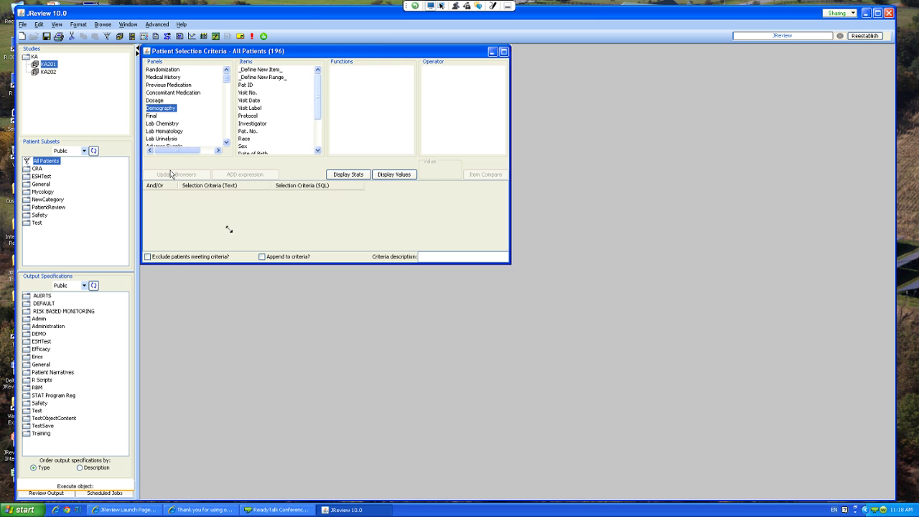
pyautogui.scroll(-1, 277, 108)
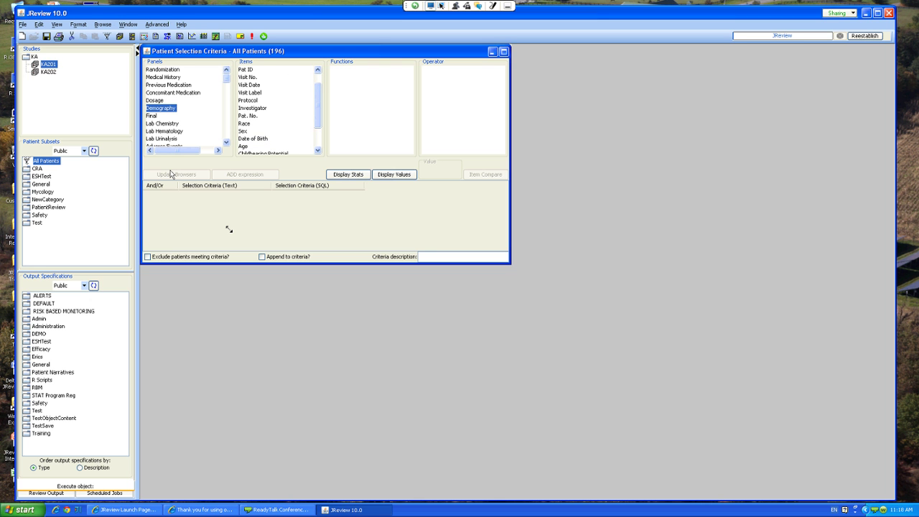
pyautogui.scroll(1, 277, 107)
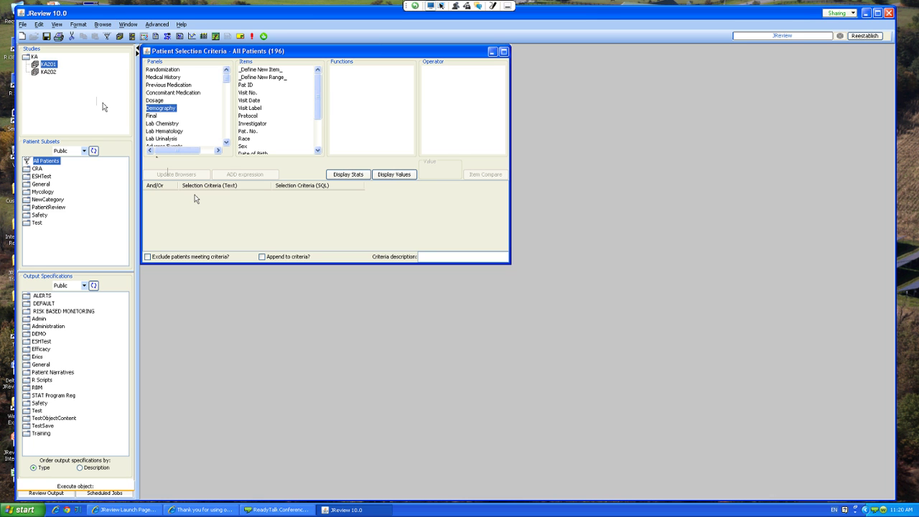
# - Open the Dashboard from the View menu to show the Labs page
pyautogui.click(56, 23)
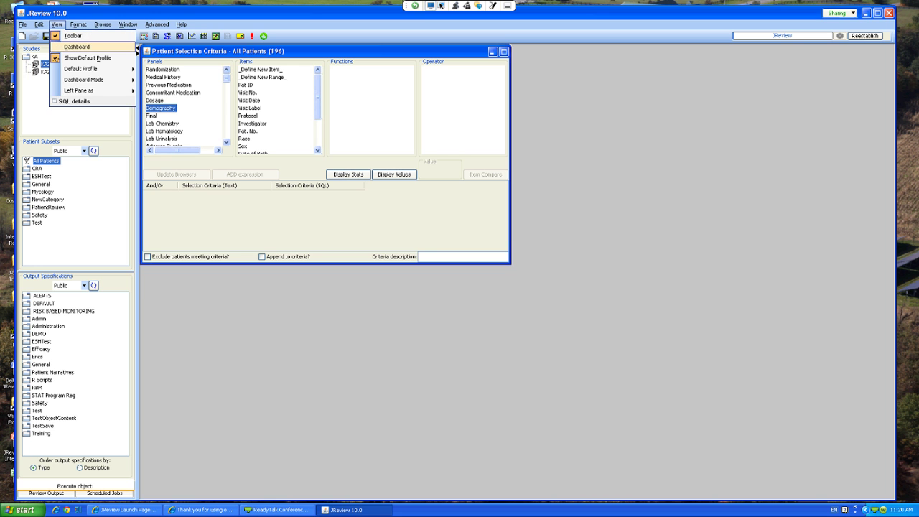
pyautogui.click(77, 47)
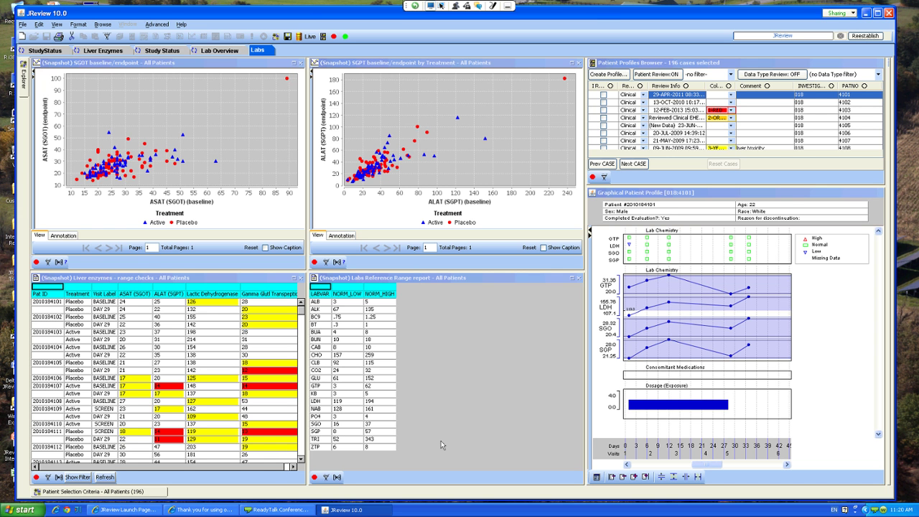
pyautogui.click(152, 50)
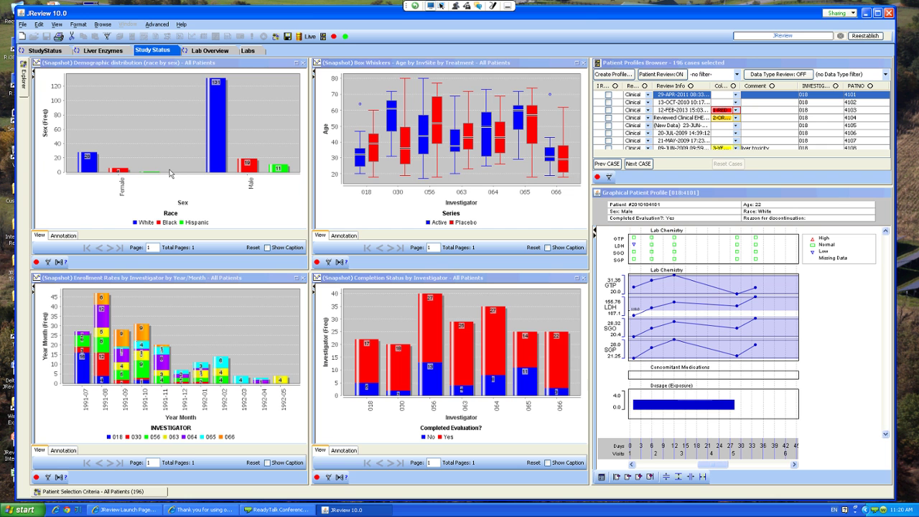
pyautogui.click(248, 50)
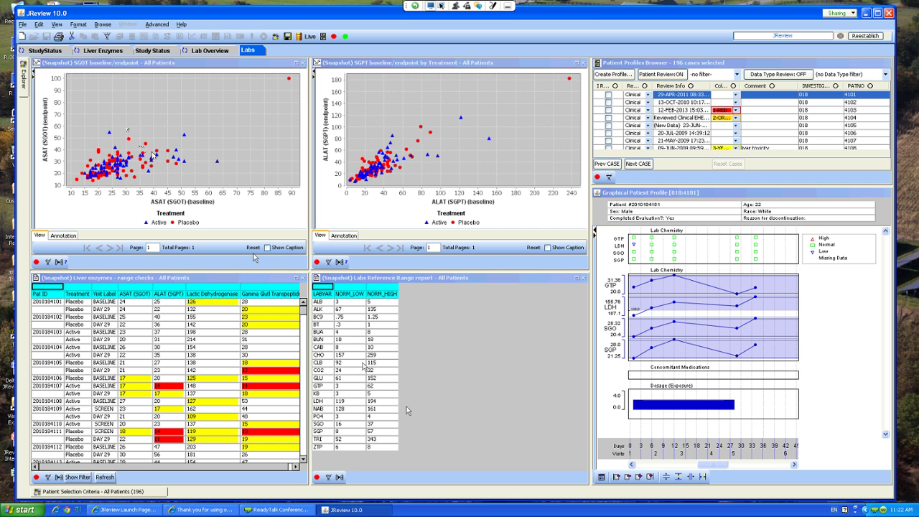
pyautogui.moveTo(127, 130)
pyautogui.click(110, 132)
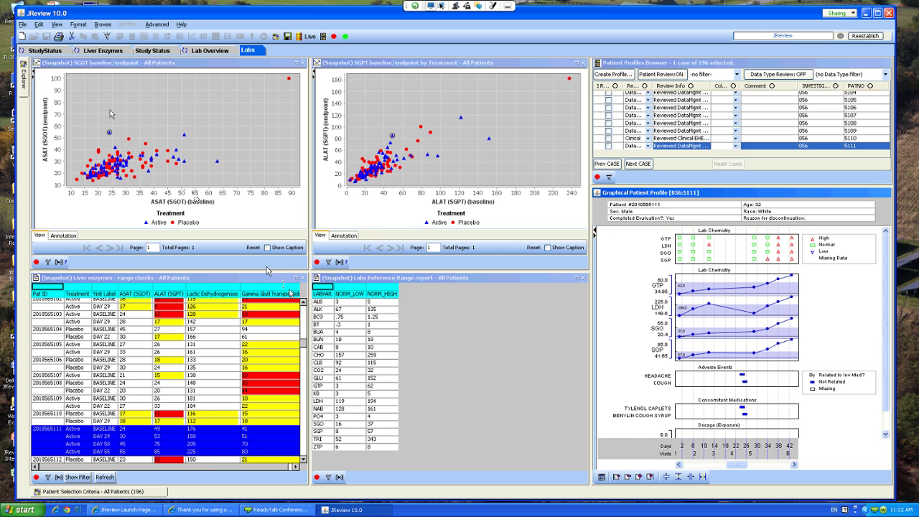
pyautogui.click(184, 134)
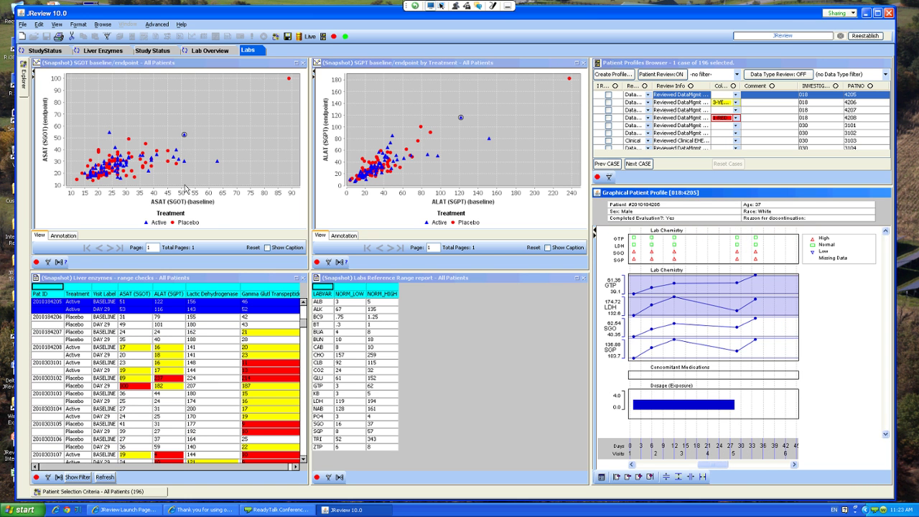
pyautogui.click(217, 161)
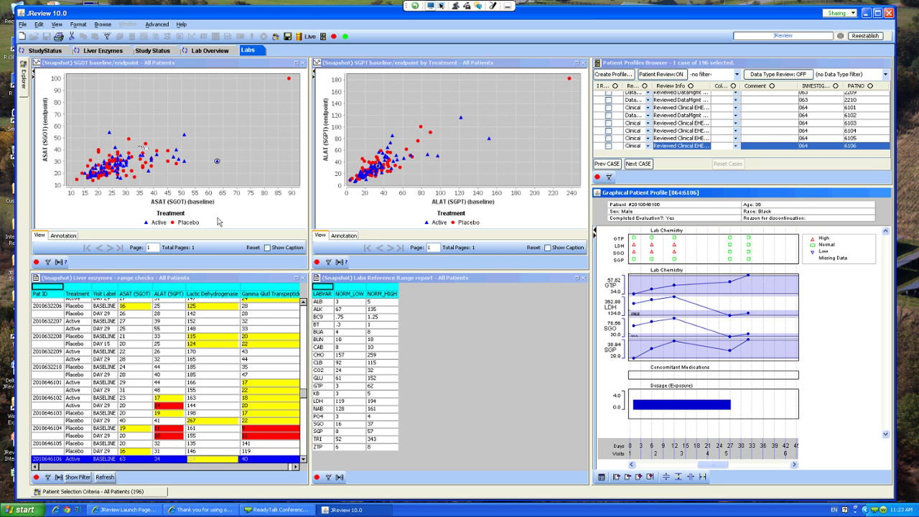
# - Box-select the four upper points in the SGOT scatter plot and focus the Liver enzymes table
pyautogui.moveTo(99, 148); pyautogui.dragTo(189, 124)
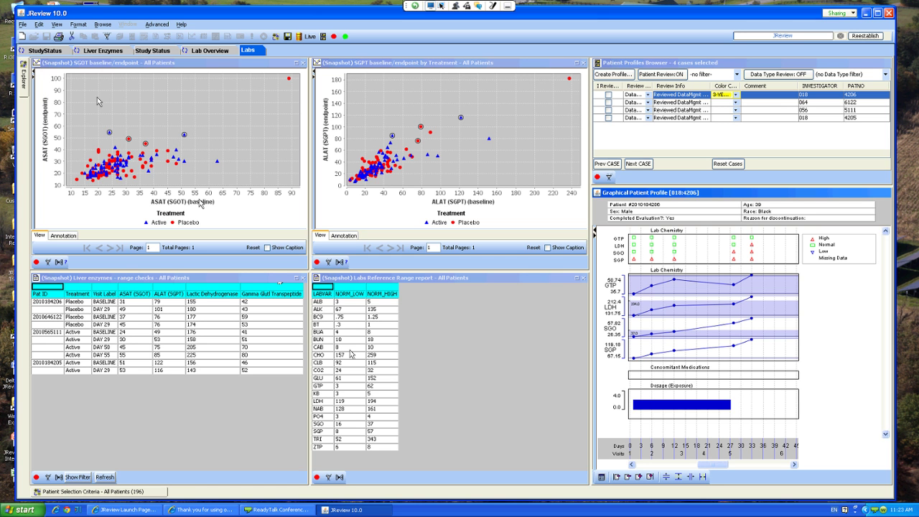
pyautogui.click(266, 269)
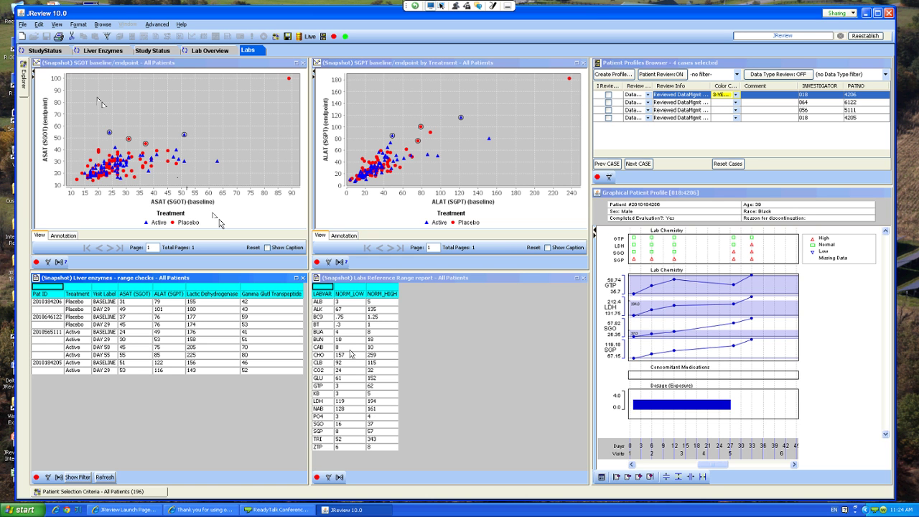
pyautogui.press('Down')
pyautogui.press('Down')
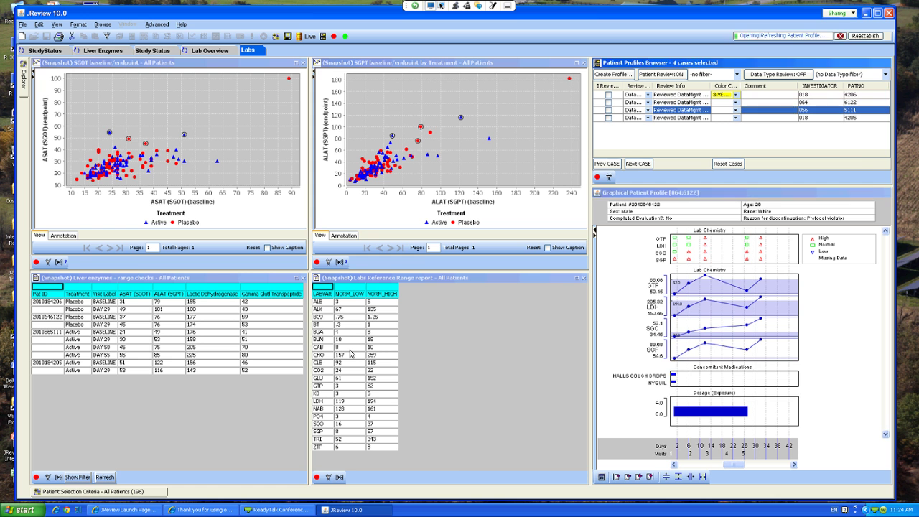
pyautogui.press('Down')
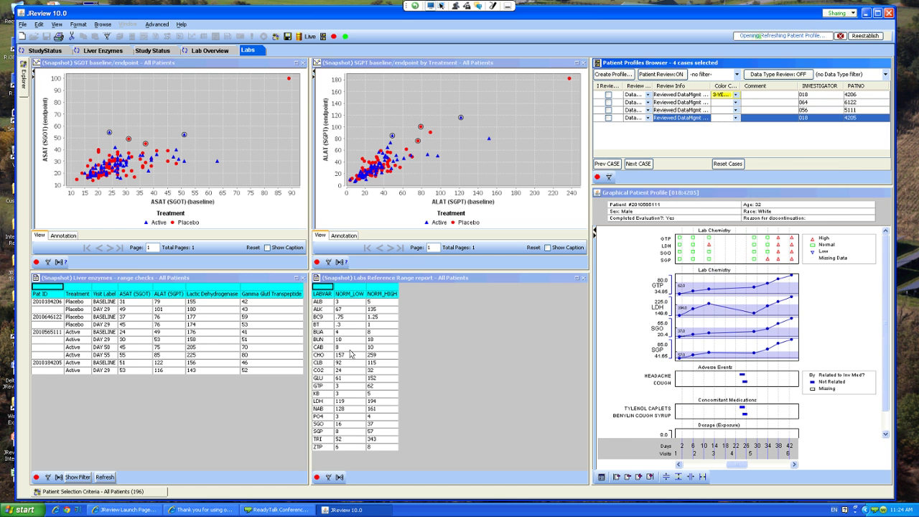
pyautogui.press('Up')
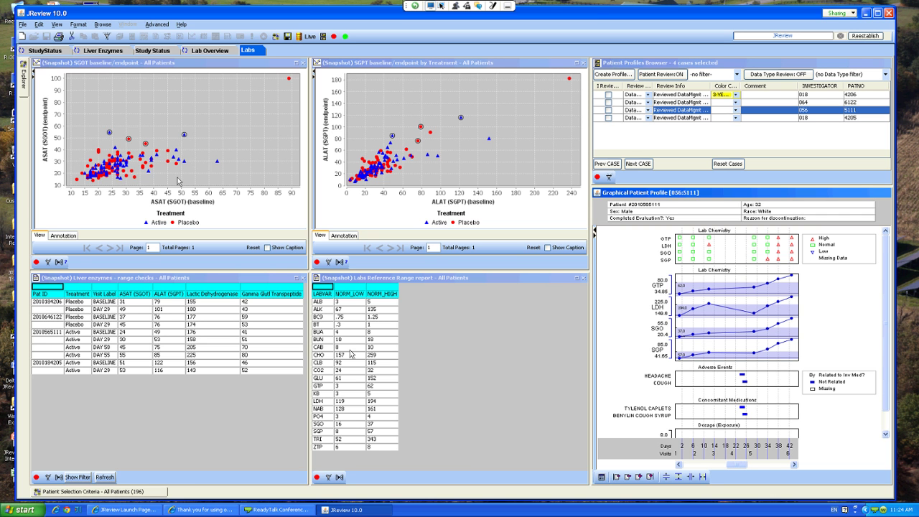
# - Show the Study Status page with race, age, enrollment and completion charts
pyautogui.hotkey('ctrl', 'pageup')
pyautogui.hotkey('ctrl', 'pageup')
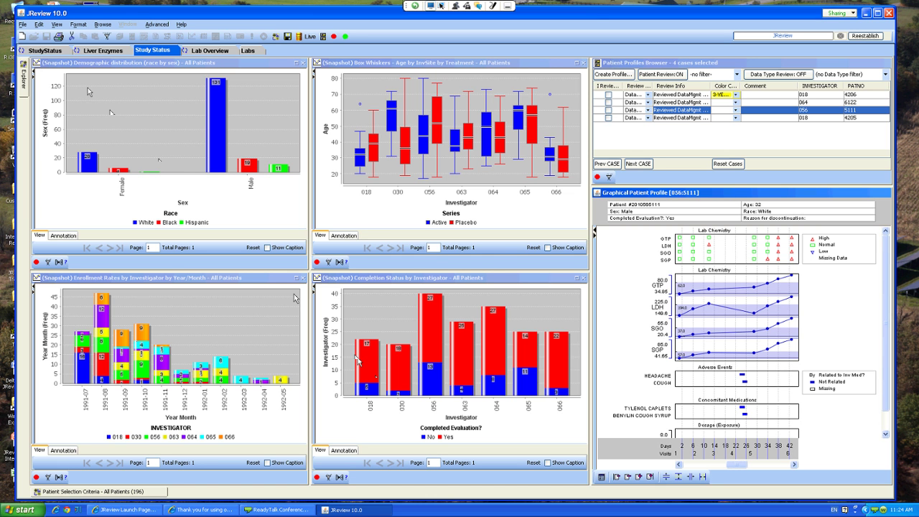
pyautogui.click(247, 165)
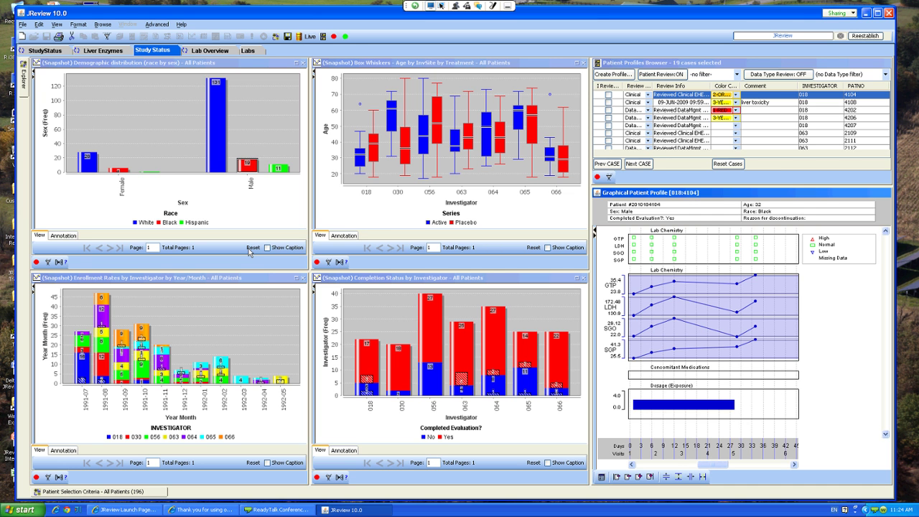
pyautogui.moveTo(247, 167)
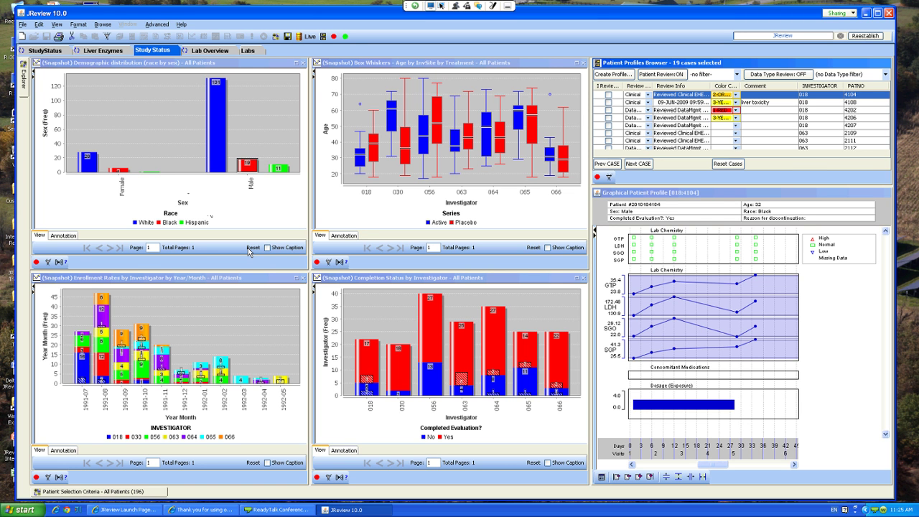
pyautogui.press('Down')
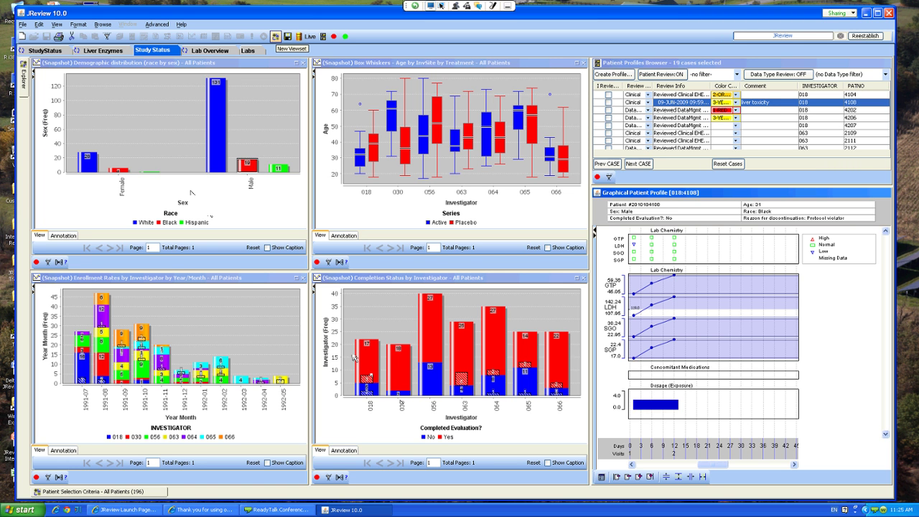
# - Create a new viewset with four empty Add View panels and show the Explorer
pyautogui.click(276, 36)
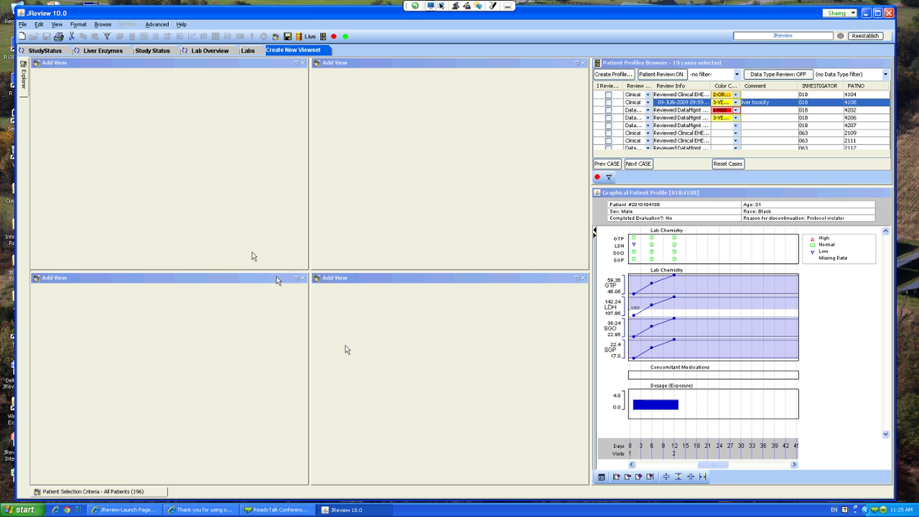
pyautogui.click(23, 76)
# - Expand the Labs output specifications and place the SGOT baseline/endpoint plot in the top-left view
pyautogui.click(23, 75)
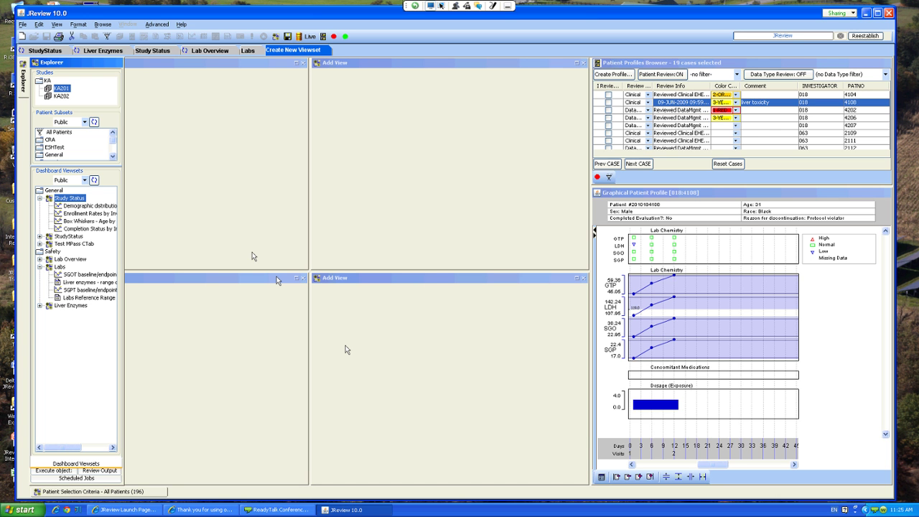
pyautogui.click(54, 470)
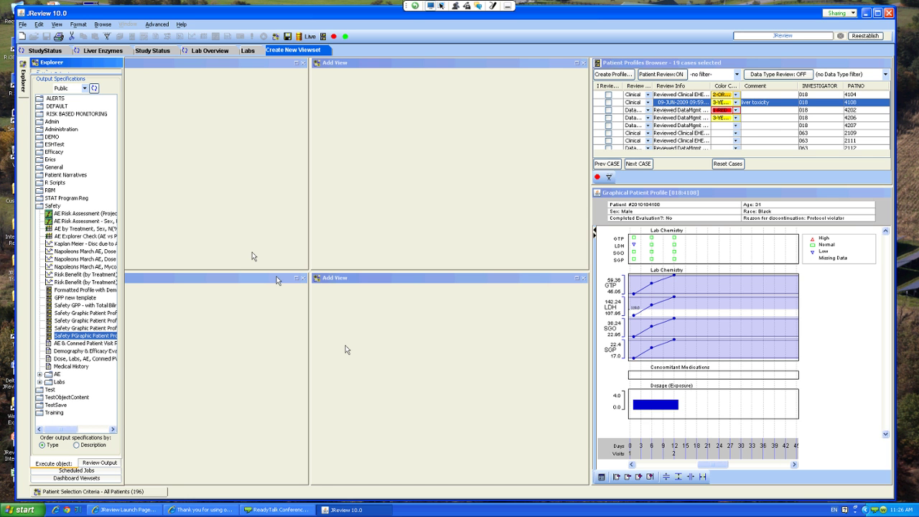
pyautogui.doubleClick(59, 381)
pyautogui.scroll(-11, 115, 119)
pyautogui.scroll(1, 114, 118)
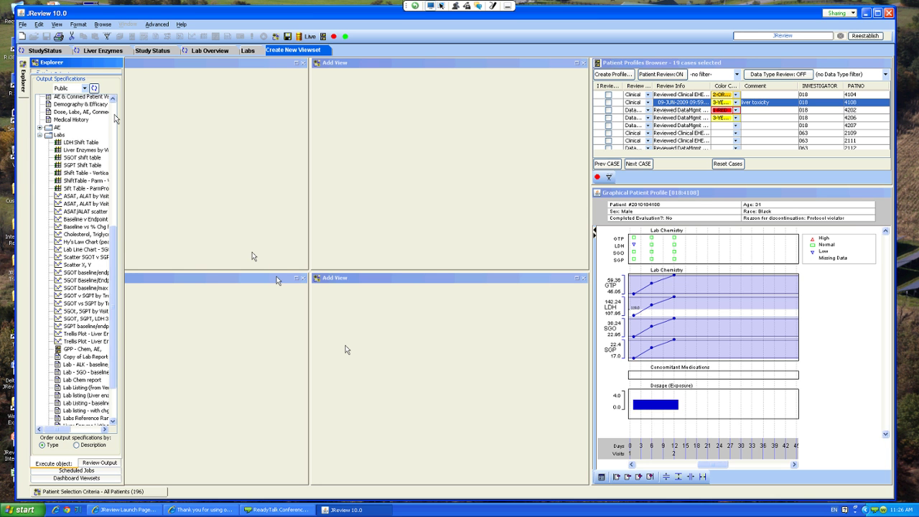
pyautogui.hscroll(3, 89, 97)
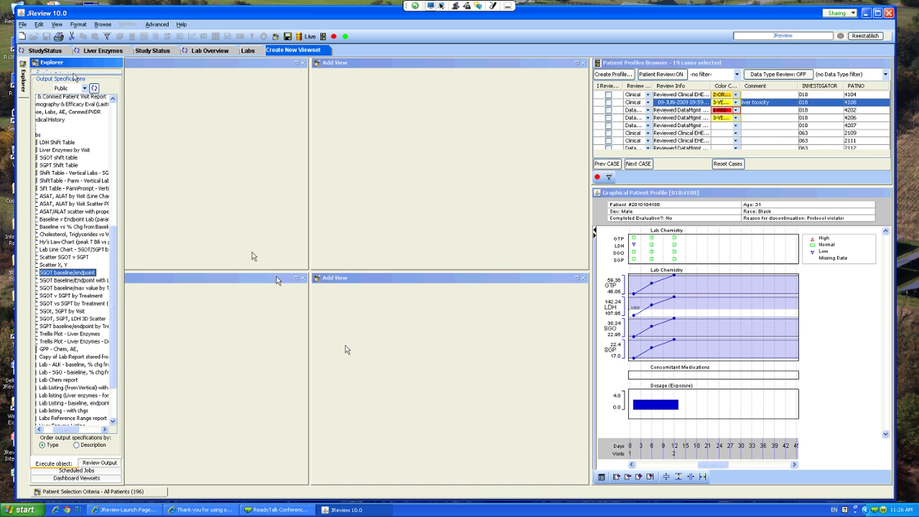
pyautogui.moveTo(67, 272); pyautogui.dragTo(176, 176)
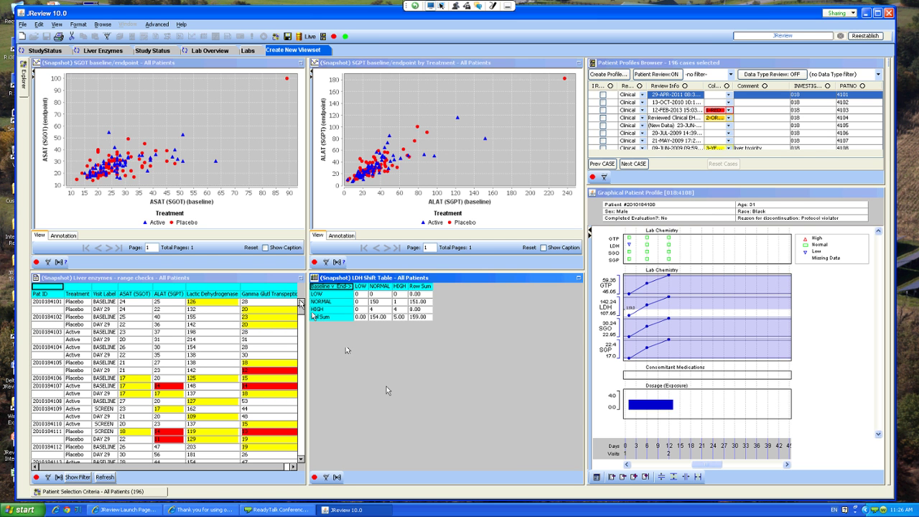
pyautogui.click(287, 36)
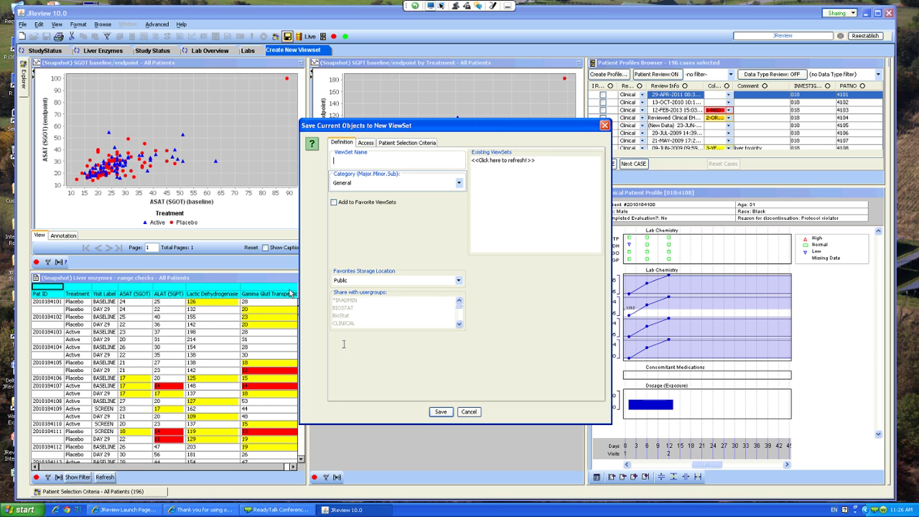
pyautogui.hotkey('ctrl', 'pagedown')
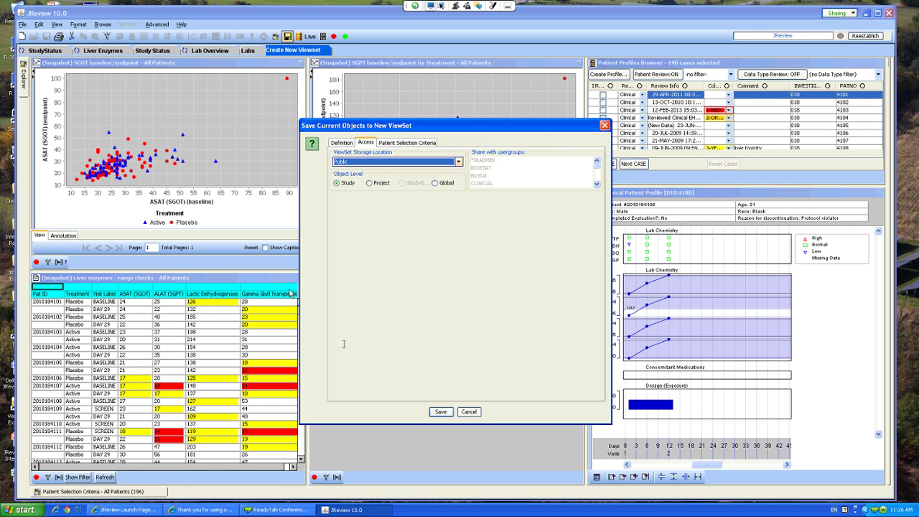
pyautogui.hotkey('alt', 'Down')
pyautogui.press('Return')
pyautogui.hotkey('alt', 'Down')
pyautogui.press('Down')
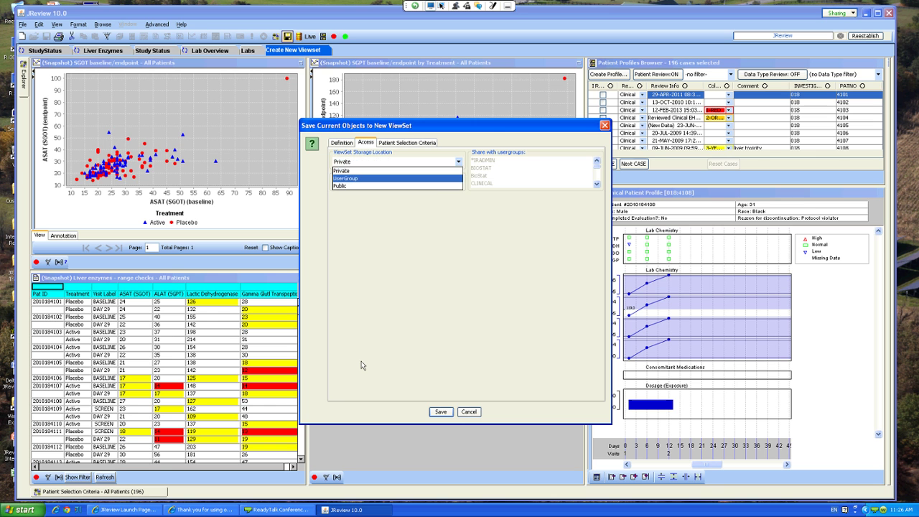
pyautogui.press('Return')
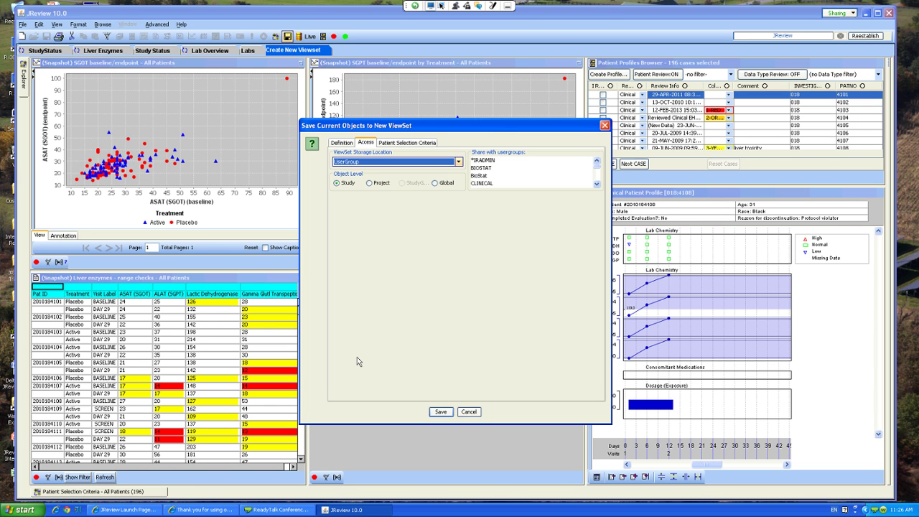
pyautogui.hotkey('alt', 'Down')
pyautogui.press('Down')
pyautogui.press('Return')
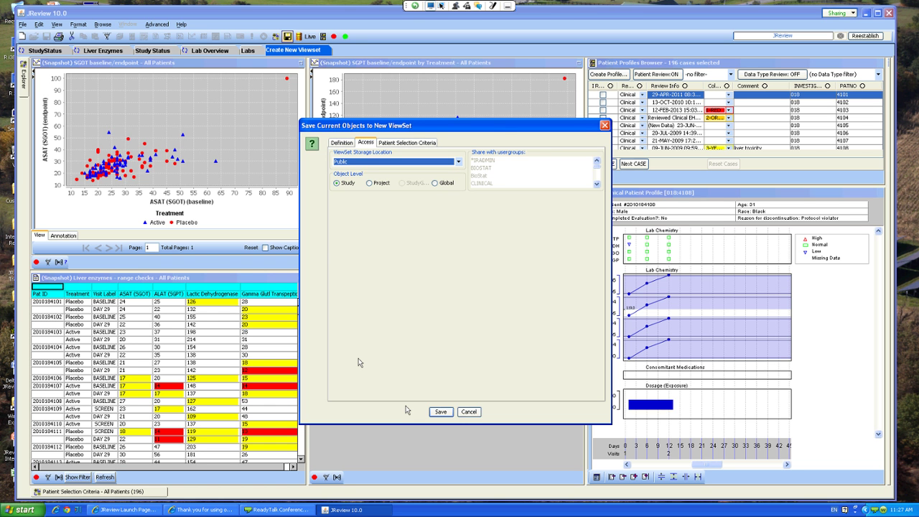
pyautogui.click(440, 411)
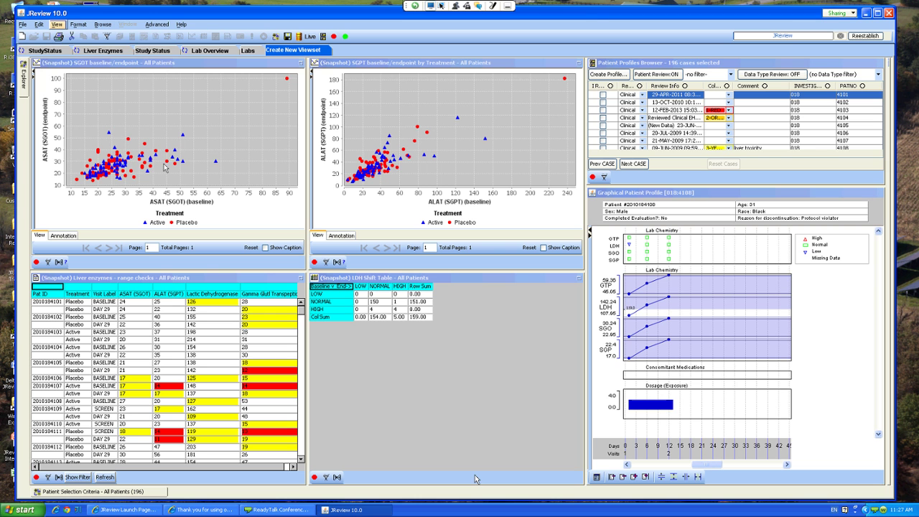
# - Open the View menu with the toolbar, dashboard and default profile display options
pyautogui.click(56, 24)
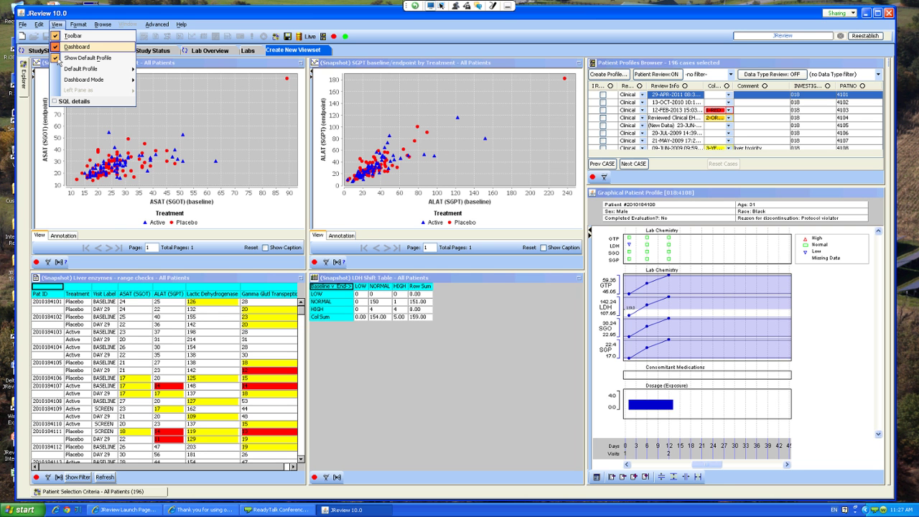
# - Turn off Dashboard view, widen the navigation panel and lengthen the Patient Subsets list
pyautogui.click(88, 91)
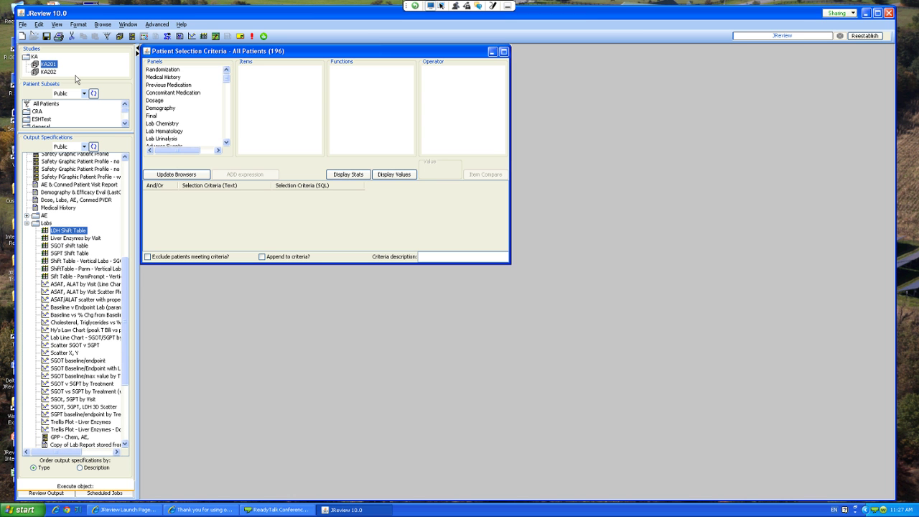
pyautogui.moveTo(136, 151); pyautogui.dragTo(151, 151)
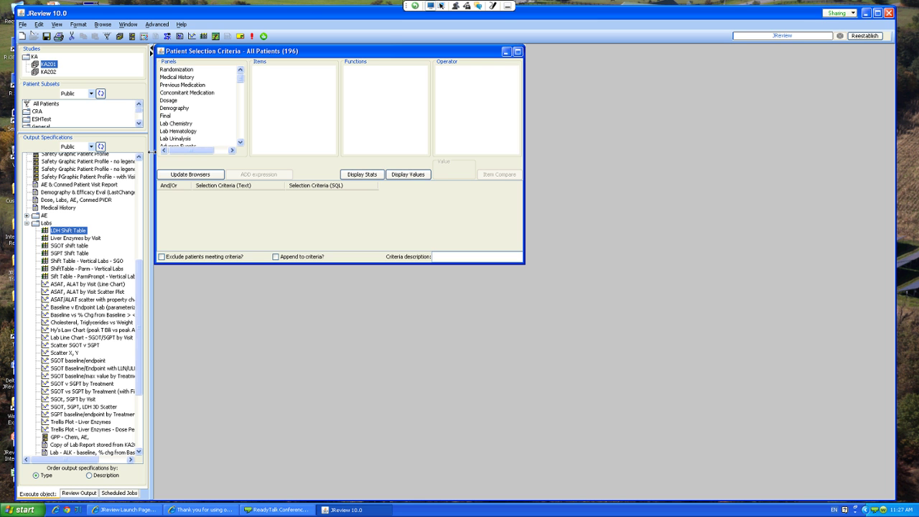
pyautogui.moveTo(113, 132); pyautogui.dragTo(113, 181)
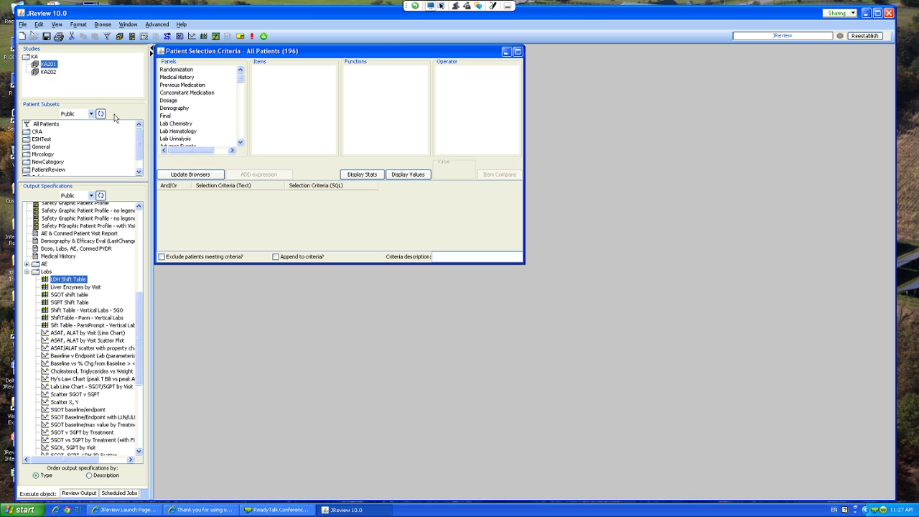
# - Choose All Patients (196) in study KA201's Patient Subsets list
pyautogui.keyDown('ctrl'); pyautogui.click(48, 72); pyautogui.keyUp('ctrl')
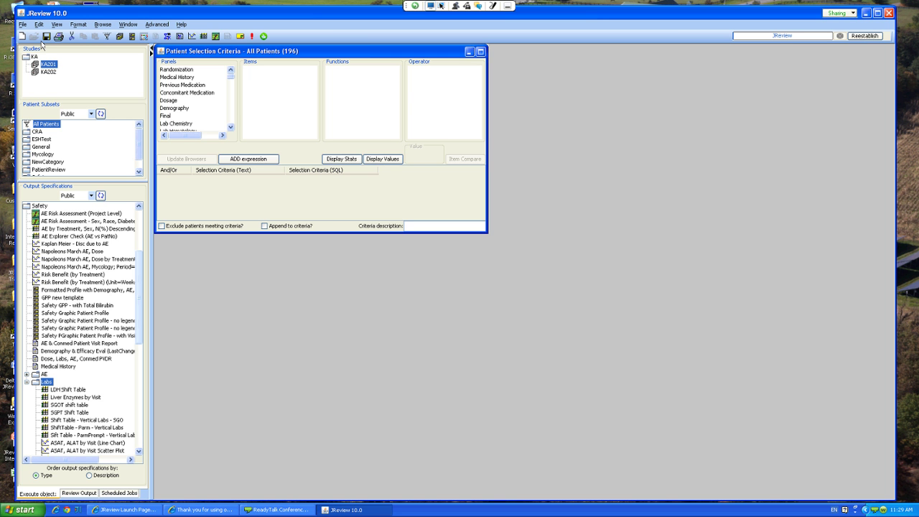
# - Under Labs outputs, open 'Hy's Law Chart (peak T Bili vs peak ALT)' for All Patients
pyautogui.scroll(1, 82, 329)
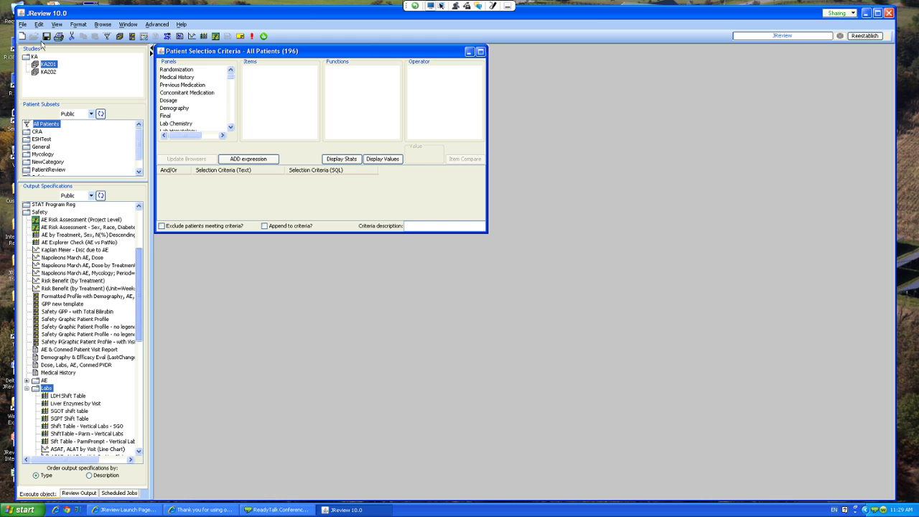
pyautogui.scroll(-7, 83, 329)
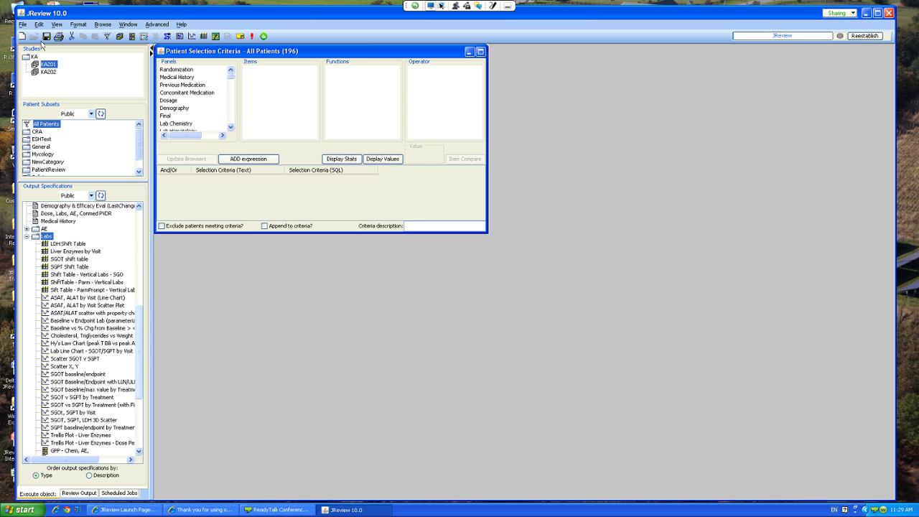
pyautogui.scroll(5, 82, 329)
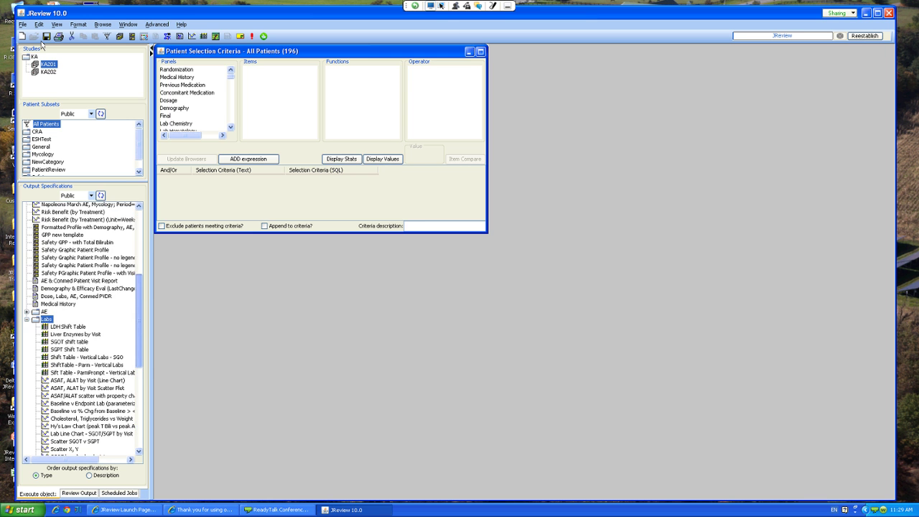
pyautogui.scroll(5, 82, 329)
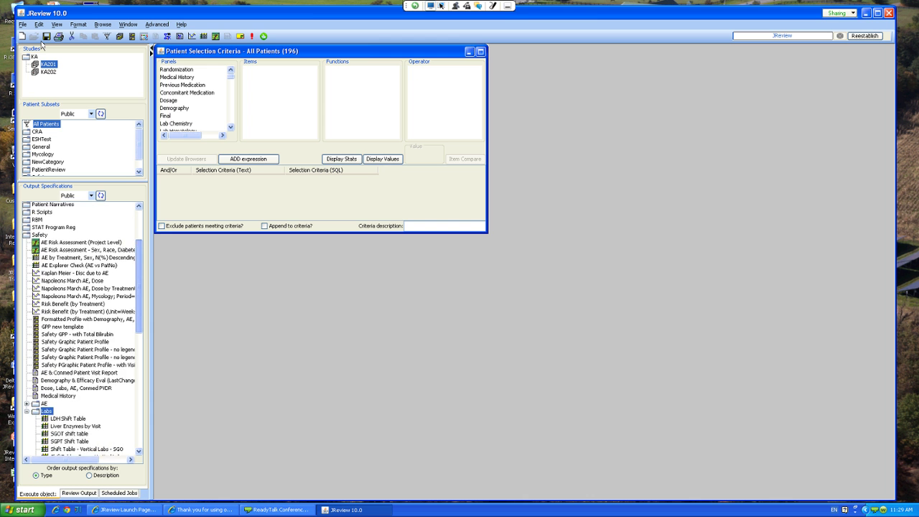
pyautogui.scroll(1, 41, 45)
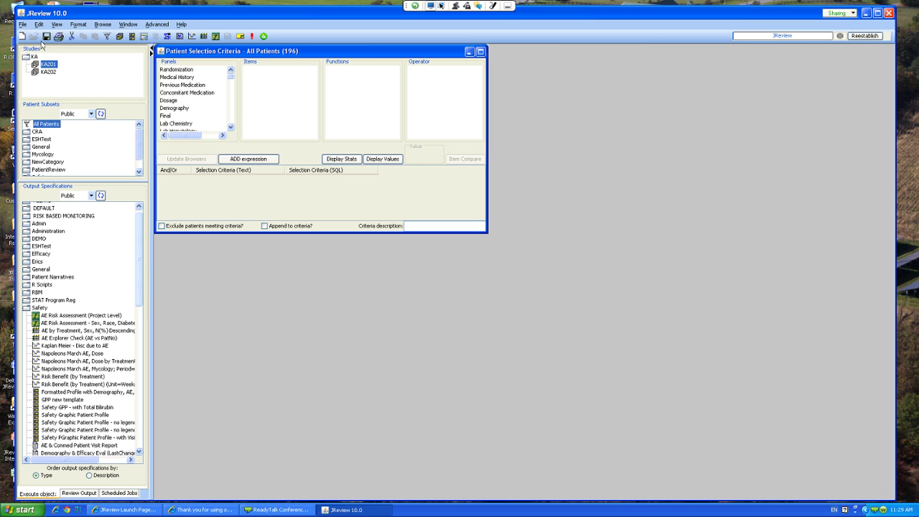
pyautogui.scroll(-5, 83, 329)
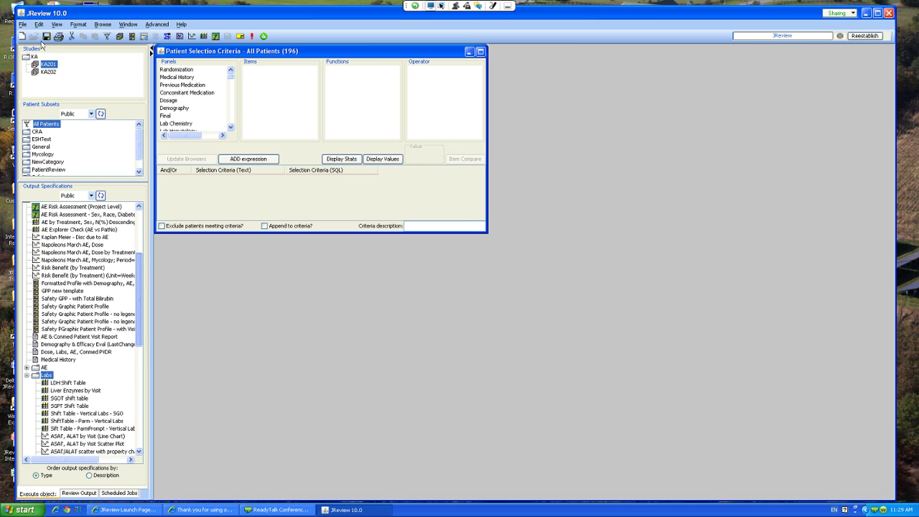
pyautogui.click(46, 376)
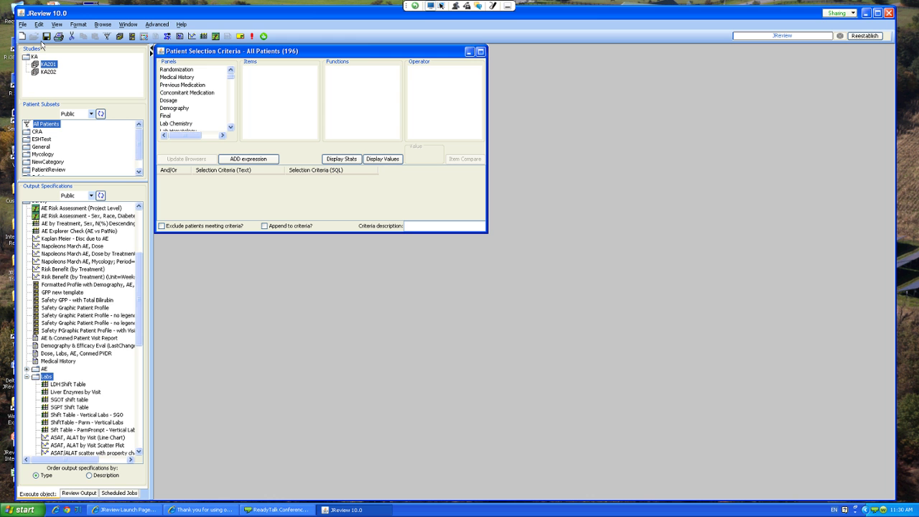
pyautogui.scroll(-4, 83, 329)
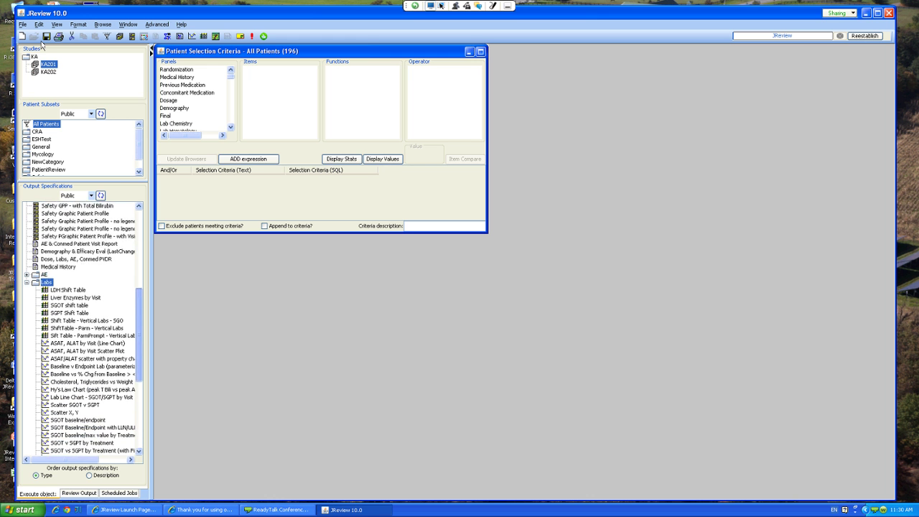
pyautogui.scroll(-1, 83, 329)
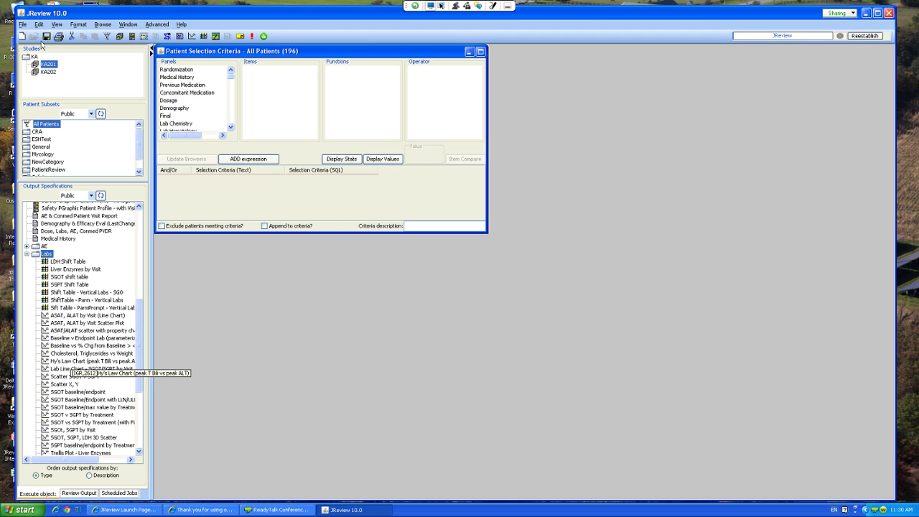
pyautogui.click(84, 361)
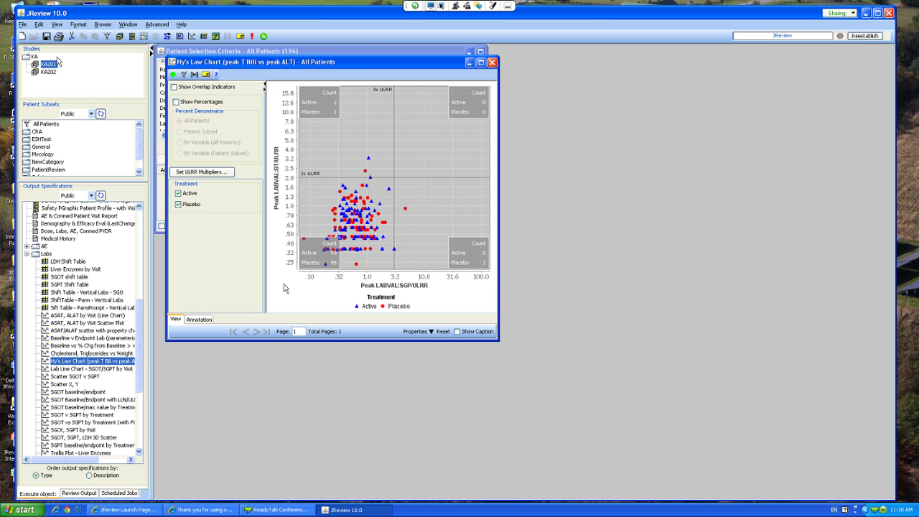
# - Collapse the Hy's Law chart's options panel so the scatter plot fills the window
pyautogui.click(265, 270)
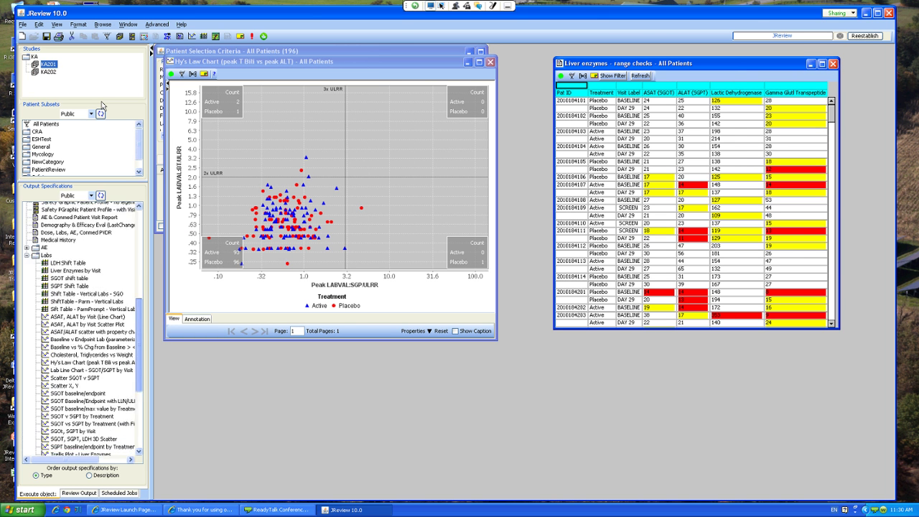
# - Open the Medical History listing, place it beside the chart and shorten the Liver enzymes window
pyautogui.doubleClick(57, 276)
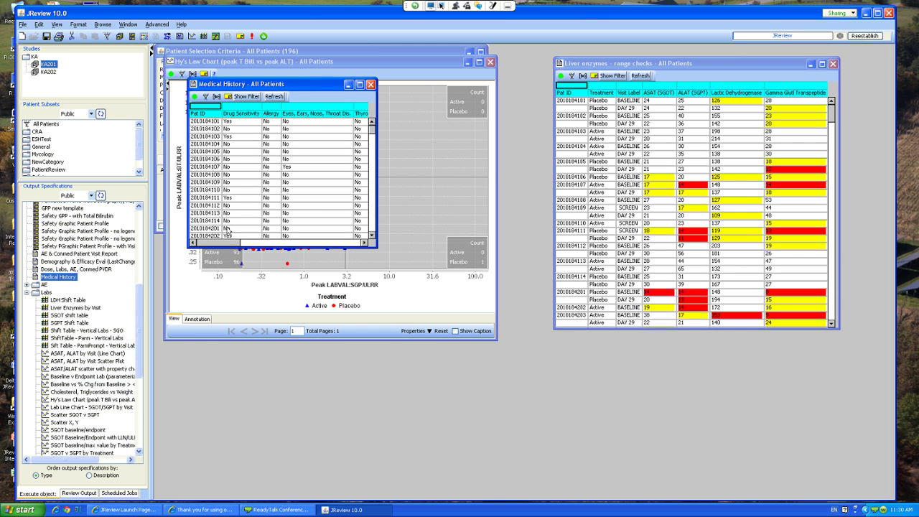
pyautogui.moveTo(227, 84); pyautogui.dragTo(590, 322)
pyautogui.moveTo(789, 328); pyautogui.dragTo(789, 234)
pyautogui.moveTo(610, 323); pyautogui.dragTo(572, 246)
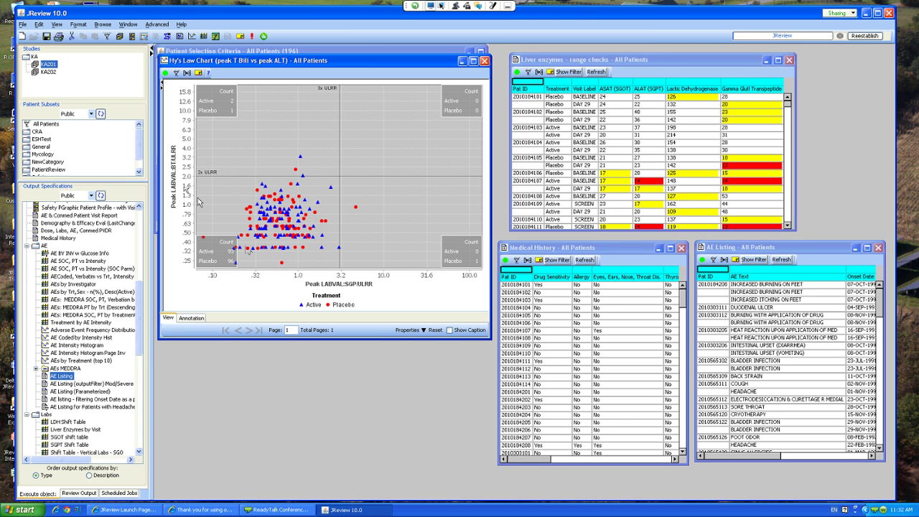
# - Select two outlying Hy's Law chart points to highlight those patients in all linked listings
pyautogui.moveTo(295, 169)
pyautogui.click(300, 155)
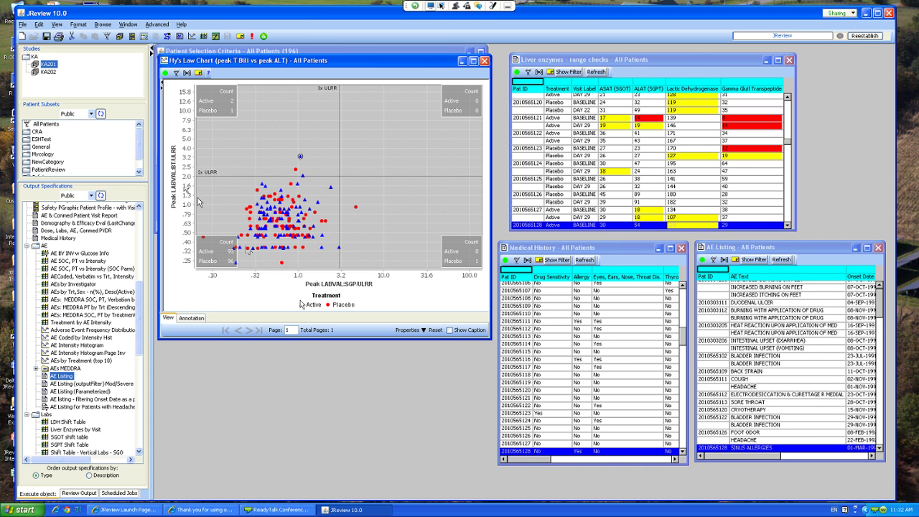
pyautogui.moveTo(295, 170)
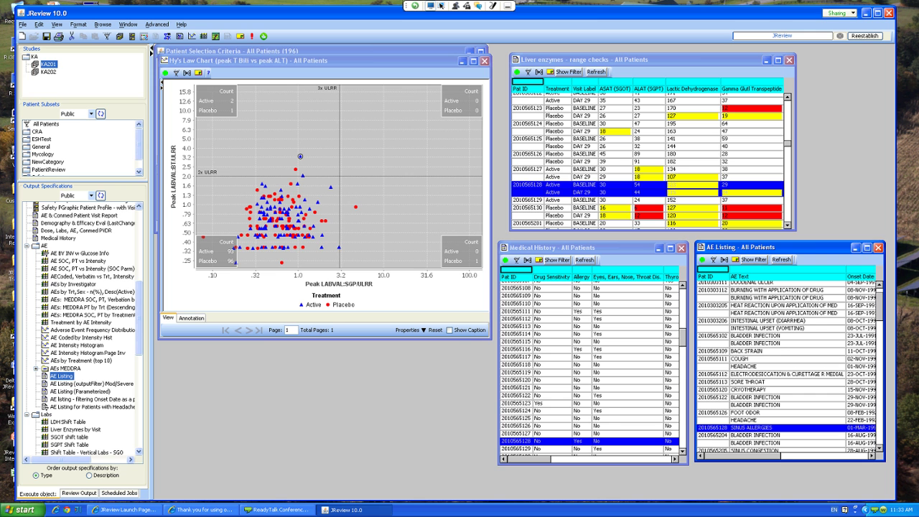
pyautogui.click(295, 170)
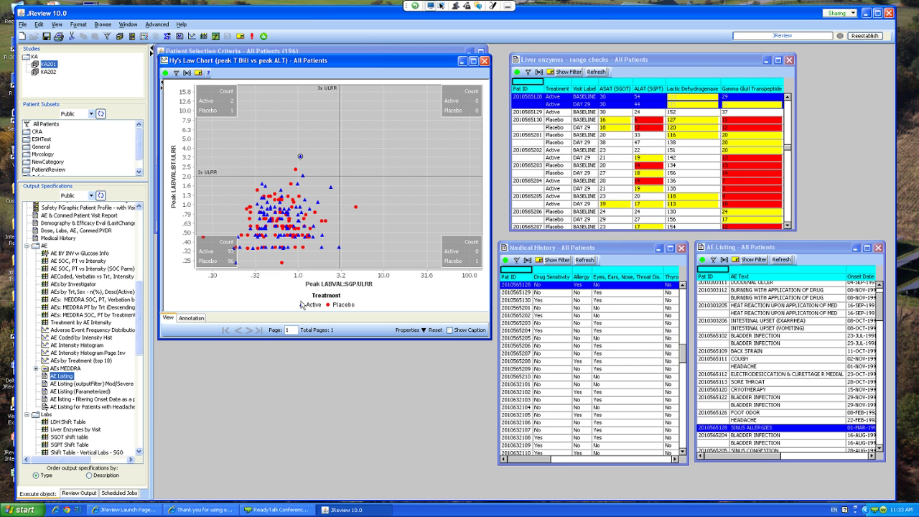
pyautogui.moveTo(280, 152); pyautogui.dragTo(313, 183)
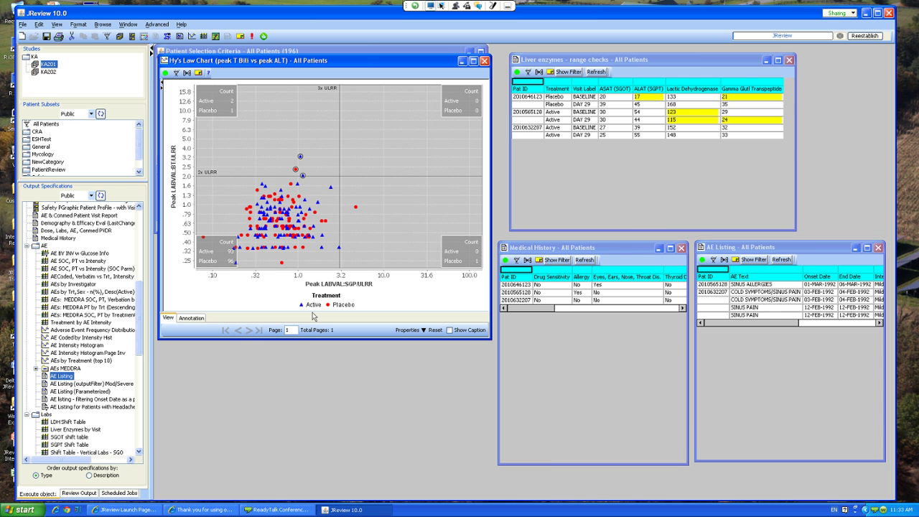
pyautogui.click(301, 305)
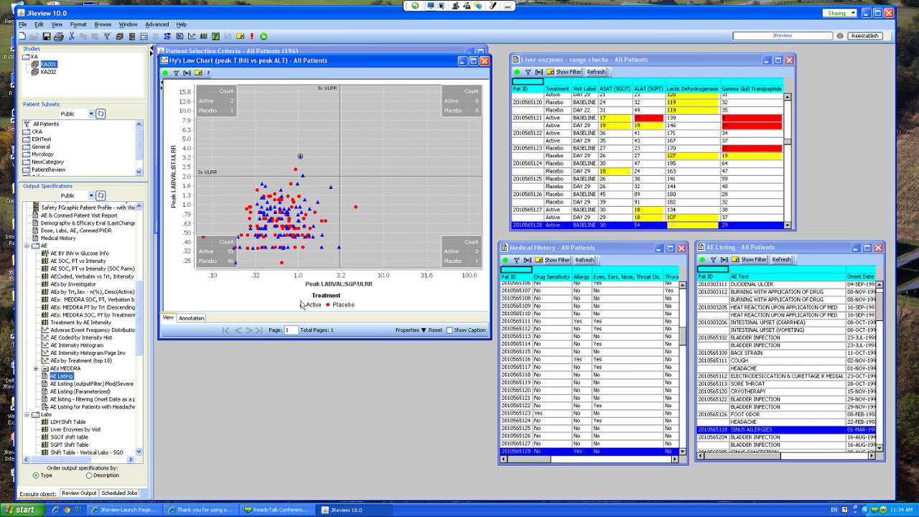
# - Highlight the DUODENAL ULCER patient from the AE Listing, then close the AE and Medical History listings
pyautogui.scroll(-7, 789, 366)
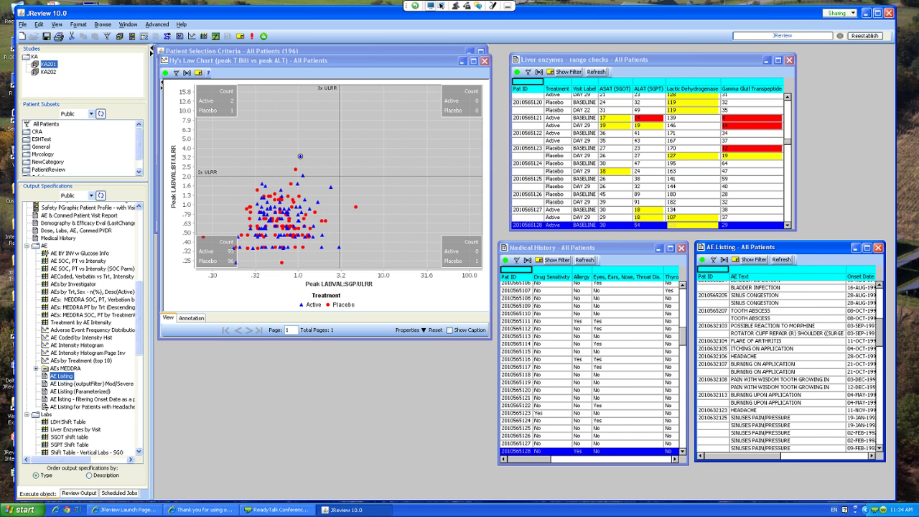
pyautogui.scroll(-2, 789, 366)
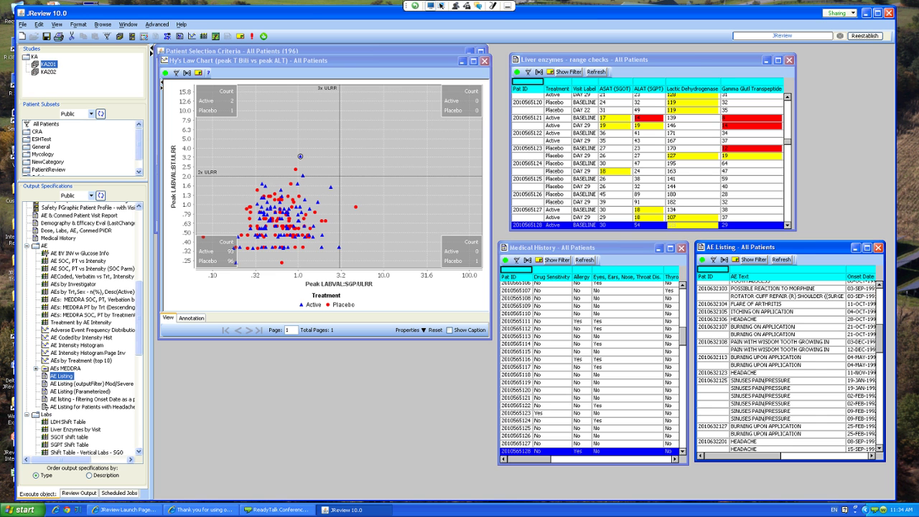
pyautogui.scroll(-8, 789, 366)
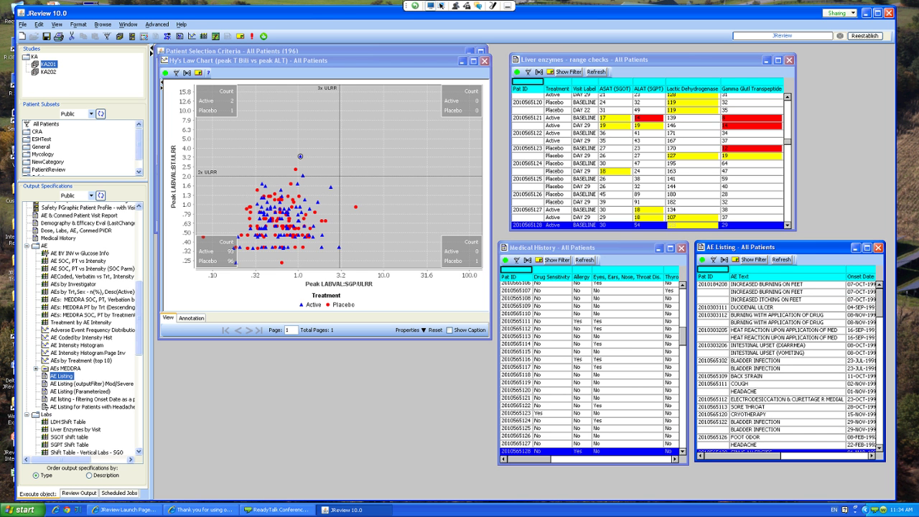
pyautogui.click(754, 306)
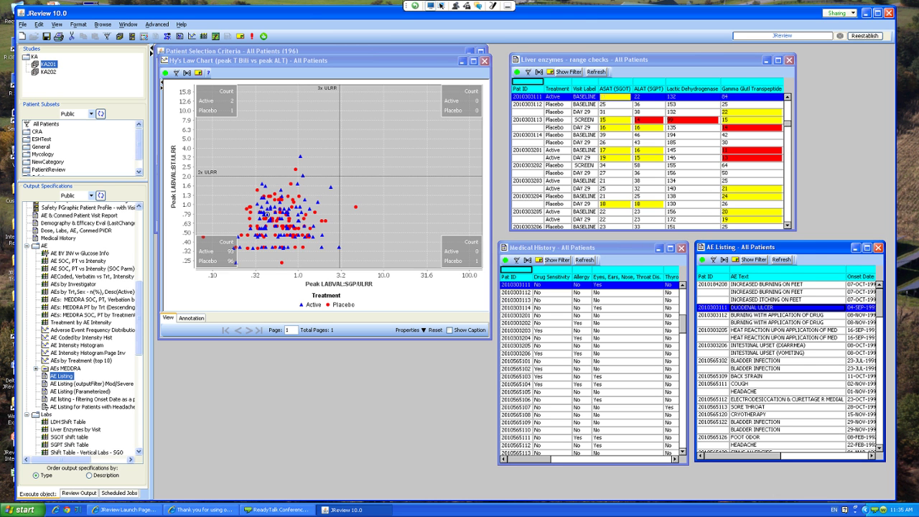
pyautogui.click(877, 246)
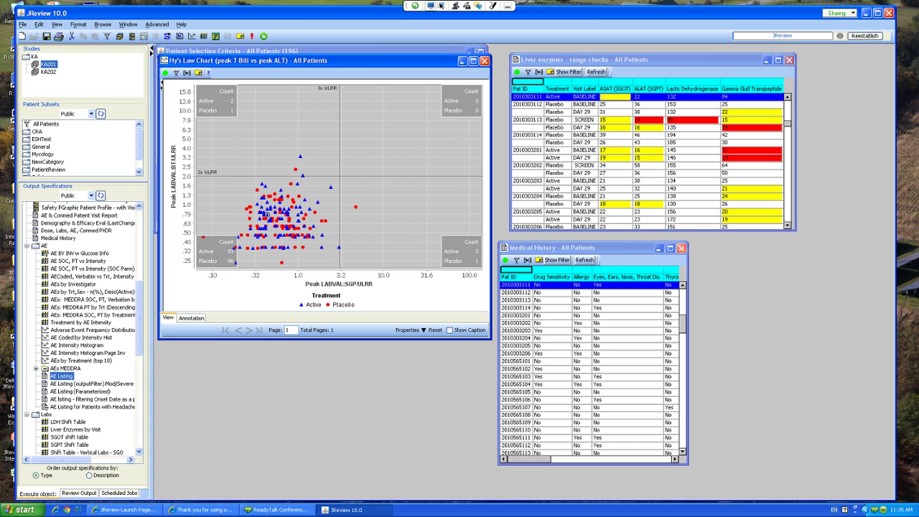
pyautogui.click(681, 247)
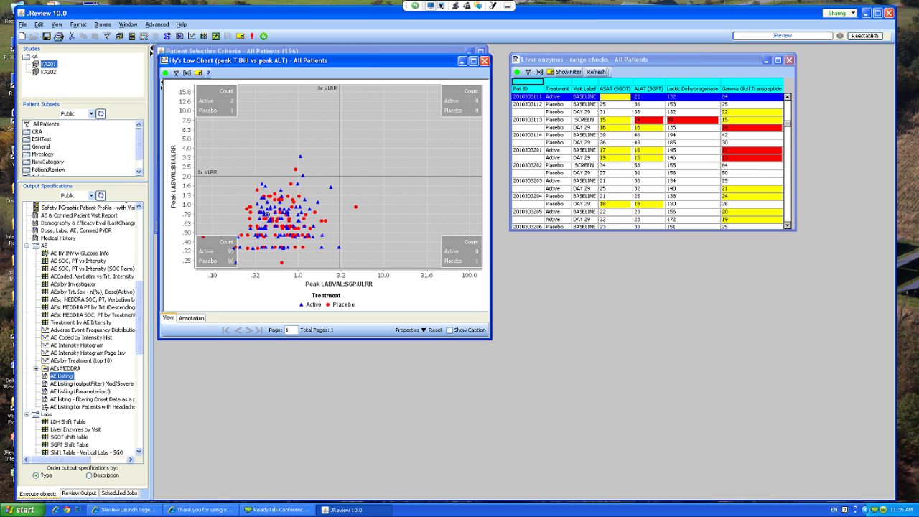
# - Close the liver range-check listing and Hy's Law chart, then open the SGOT Baseline/Endpoint chart
pyautogui.click(789, 60)
pyautogui.click(483, 60)
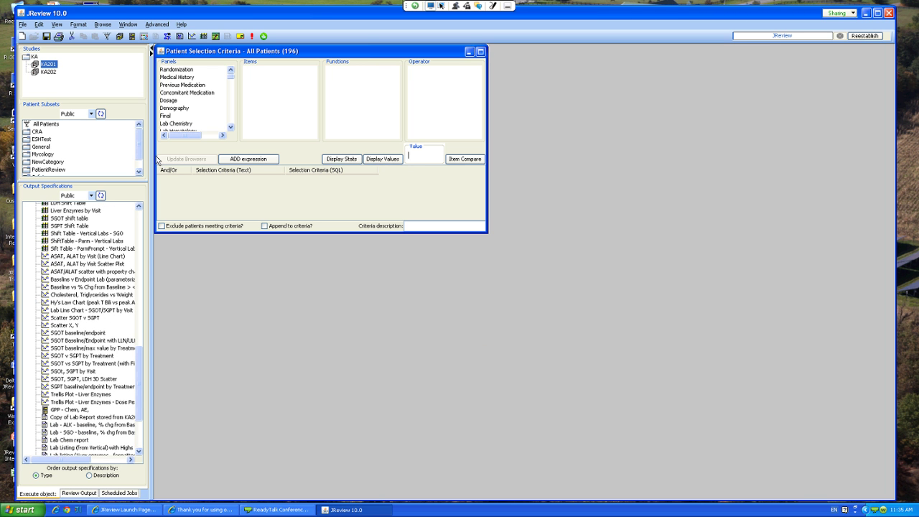
pyautogui.doubleClick(92, 339)
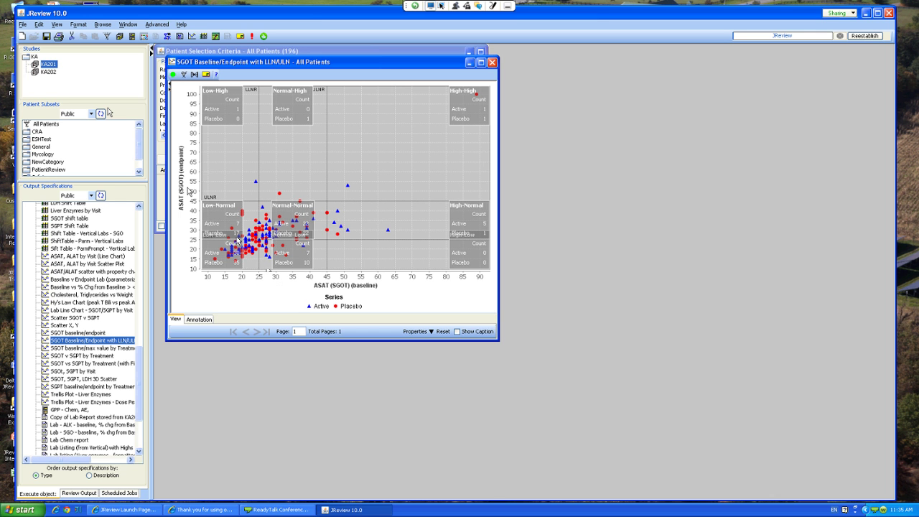
# - Make the SGOT chart window taller and scroll up to the Safety Graphic Patient Profile outputs
pyautogui.moveTo(383, 340); pyautogui.dragTo(383, 369)
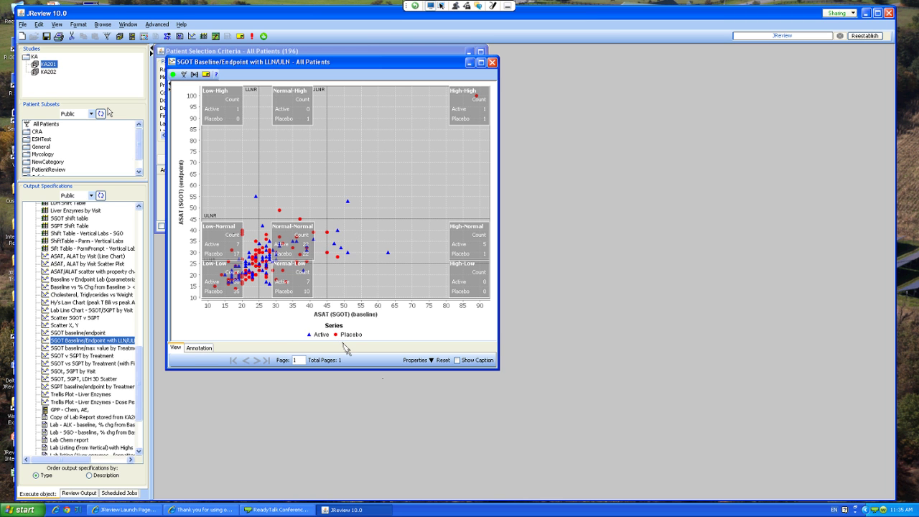
pyautogui.moveTo(343, 369); pyautogui.dragTo(352, 386)
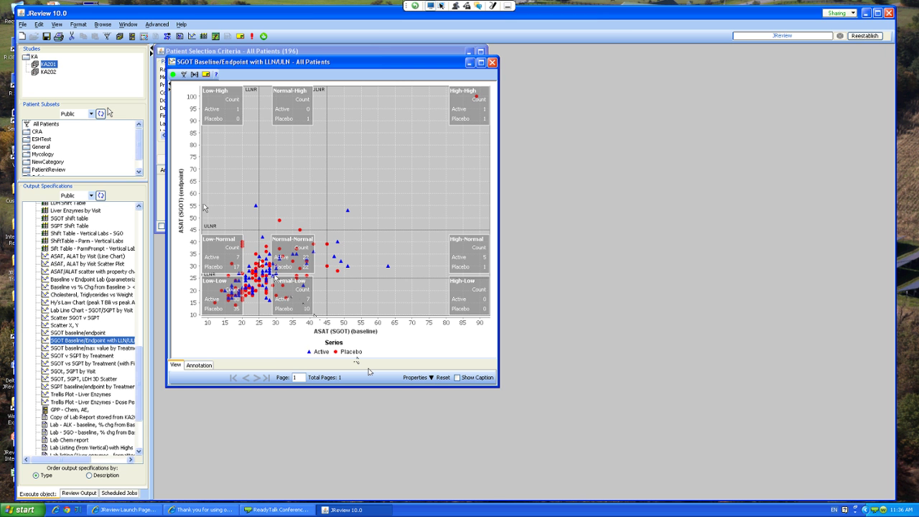
pyautogui.scroll(9, 83, 328)
pyautogui.scroll(4, 82, 329)
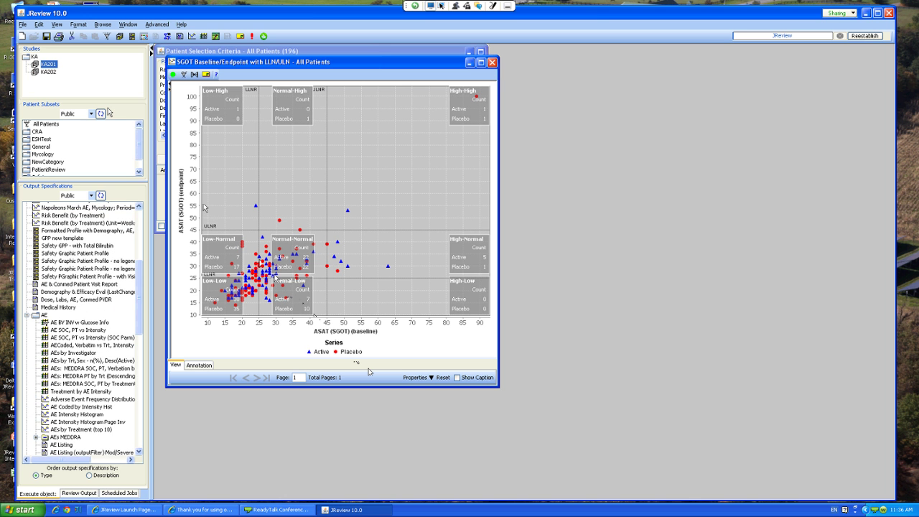
# - Run the Safety graphical patient profile and load the profile of the patient at ASAT ~25/55
pyautogui.doubleClick(86, 275)
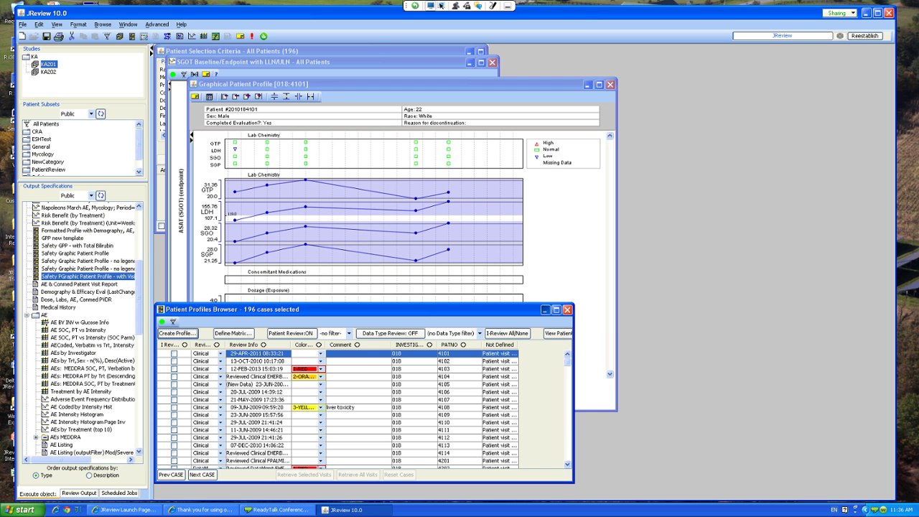
pyautogui.click(544, 309)
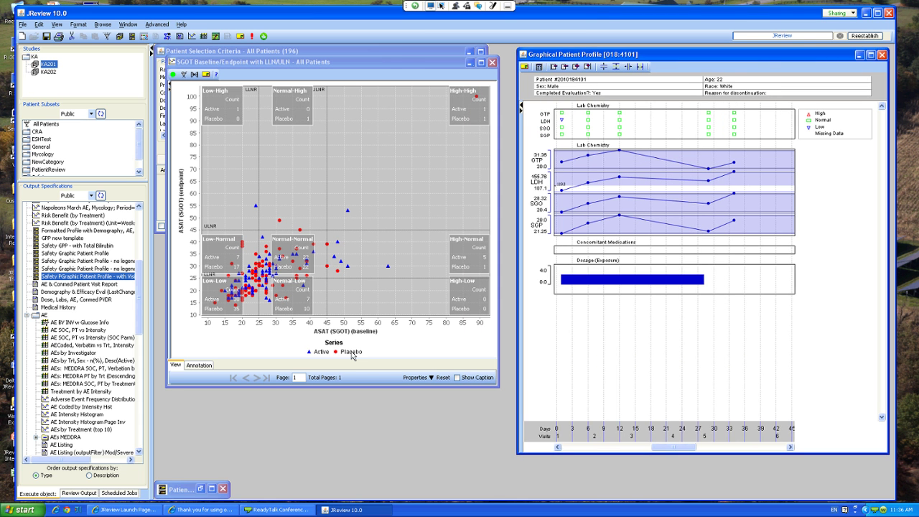
pyautogui.click(255, 206)
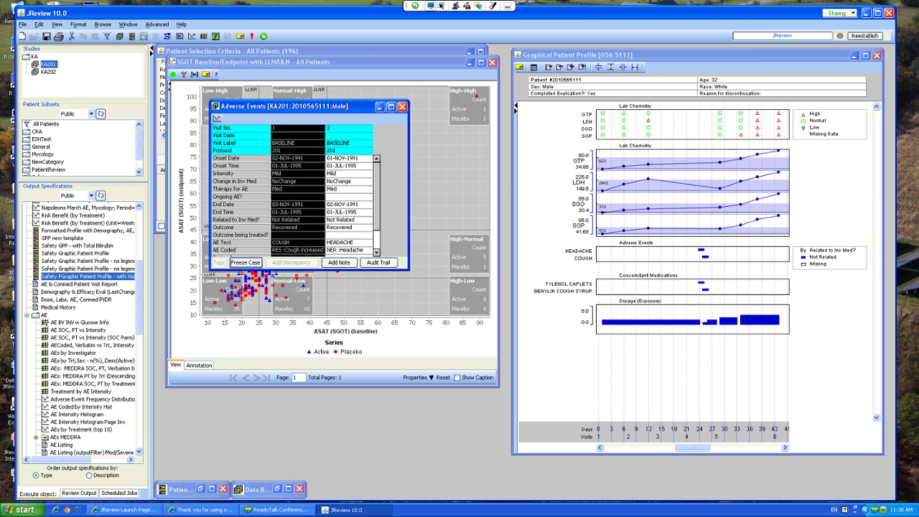
# - Move the Adverse Events details below the plot, look over its headache and cough records, then close it
pyautogui.moveTo(301, 106); pyautogui.dragTo(350, 348)
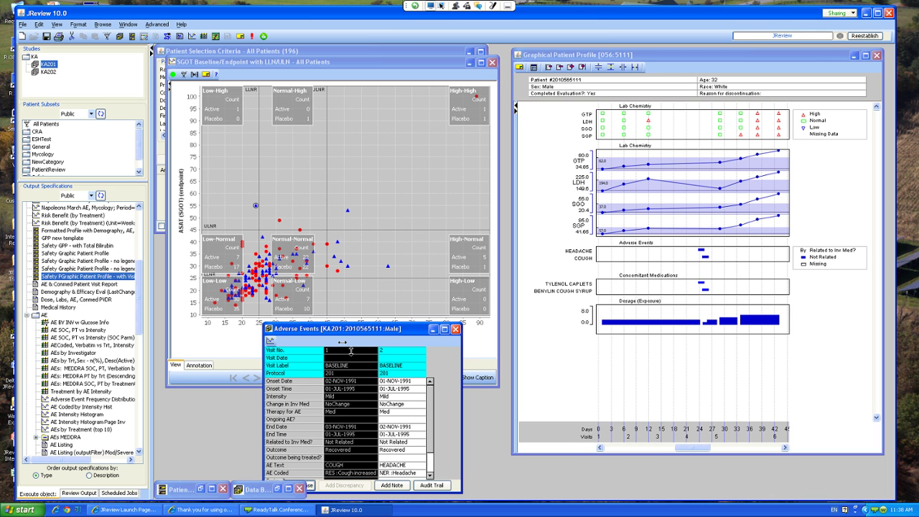
pyautogui.scroll(-3, 401, 430)
pyautogui.scroll(3, 432, 435)
pyautogui.hotkey('ctrl', 'F4')
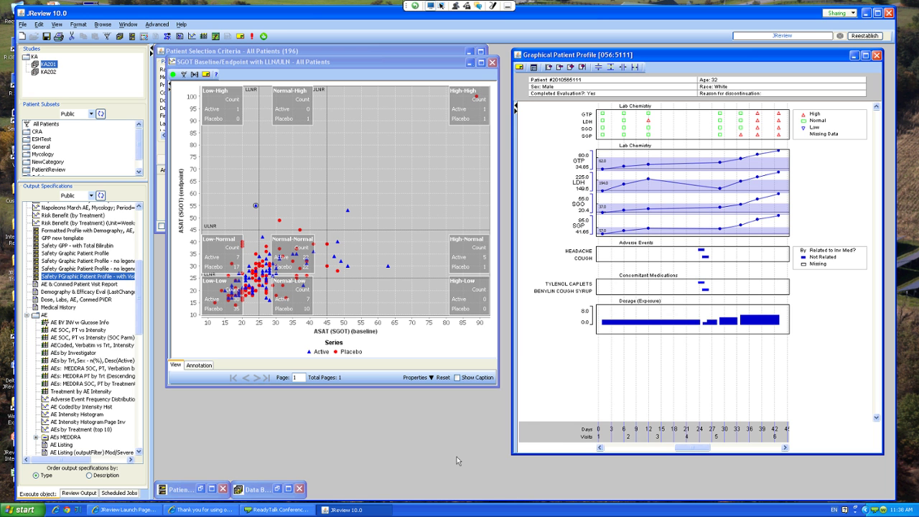
# - View two other plotted patients' profiles, return to the first patient, and bring the scatter plot forward
pyautogui.click(347, 211)
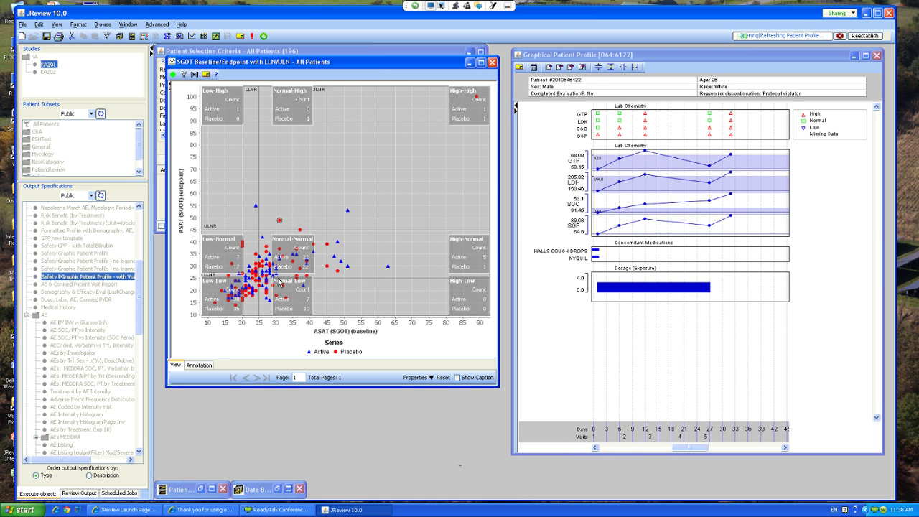
pyautogui.click(279, 220)
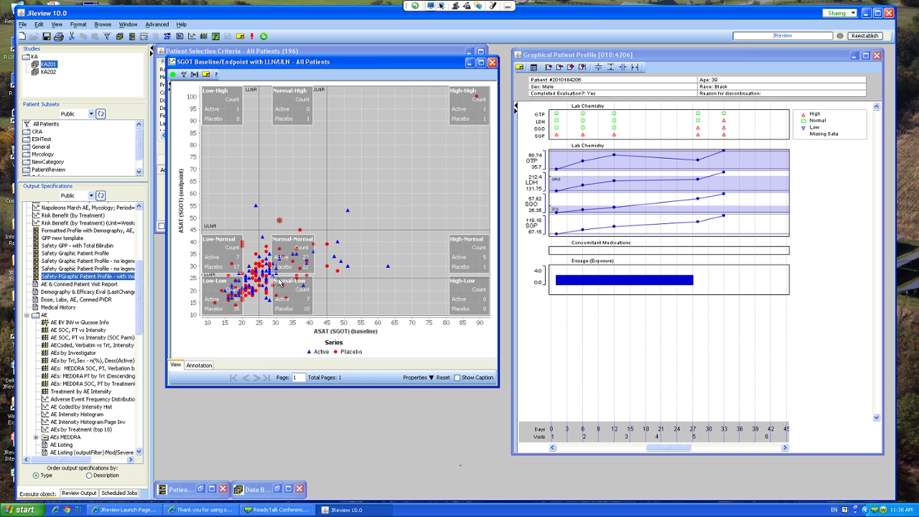
pyautogui.click(256, 206)
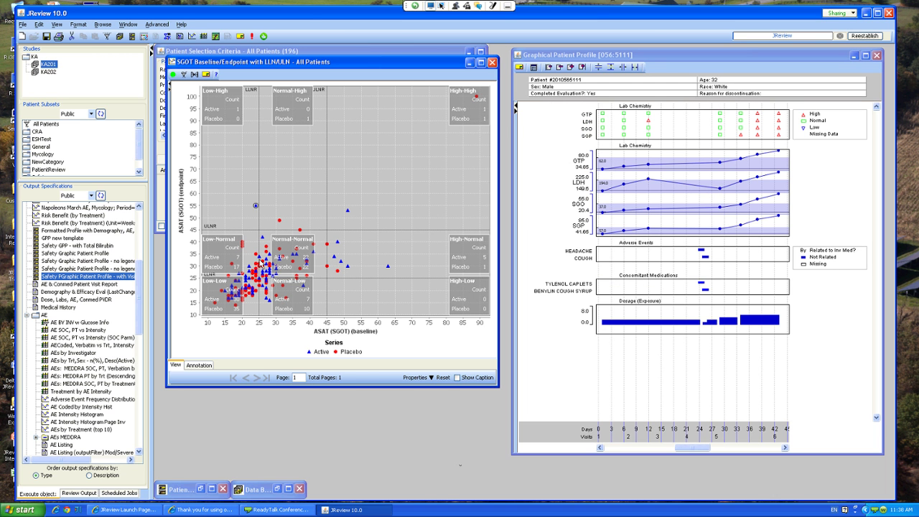
pyautogui.click(346, 350)
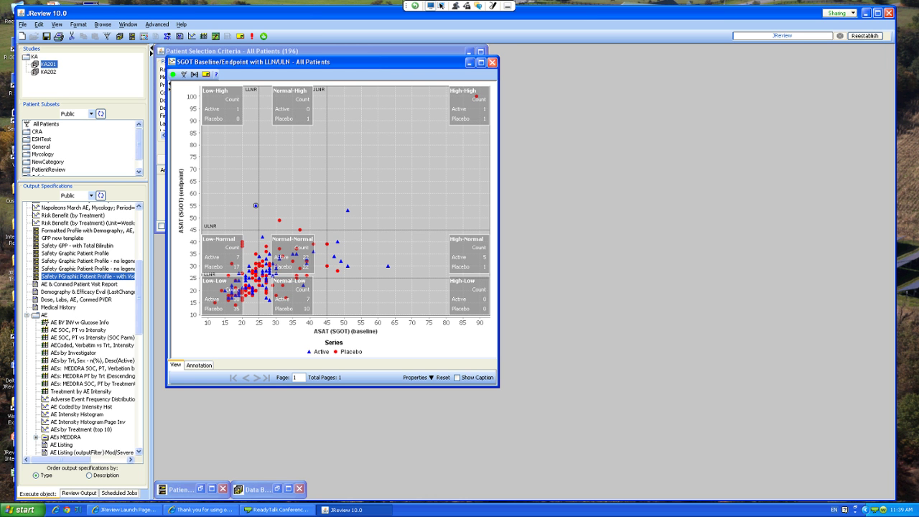
# - Close the SGOT baseline/endpoint scatter plot and expand the General output group
pyautogui.click(491, 62)
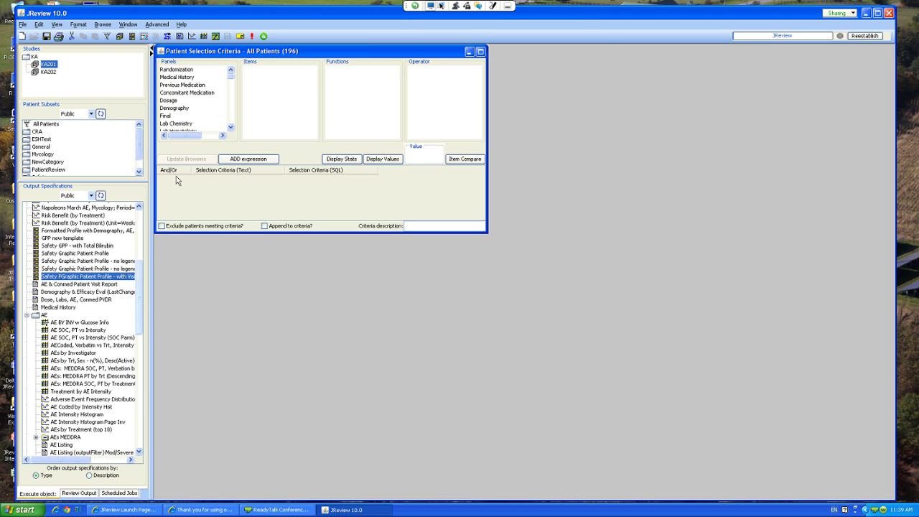
pyautogui.scroll(7, 79, 330)
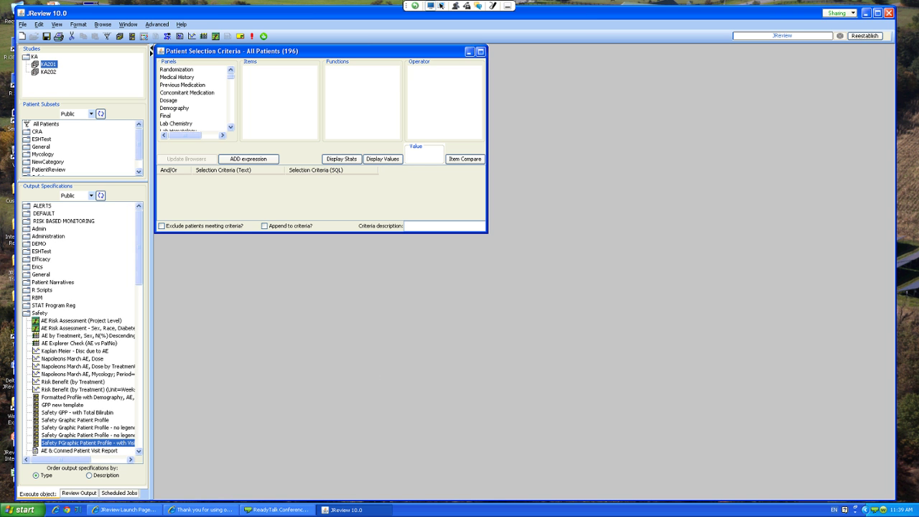
pyautogui.doubleClick(41, 274)
# - Run the Demographic &Completion listing and enlarge it beneath the selection criteria
pyautogui.scroll(-2, 79, 330)
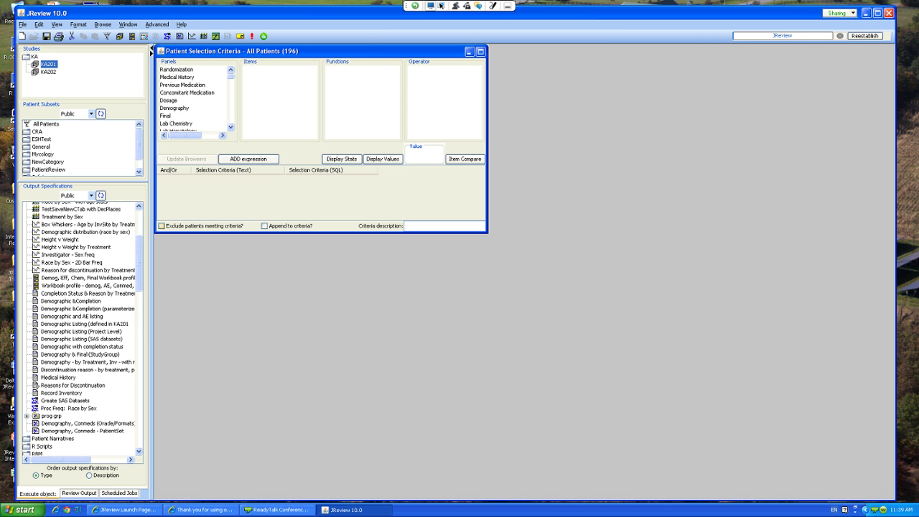
pyautogui.doubleClick(70, 301)
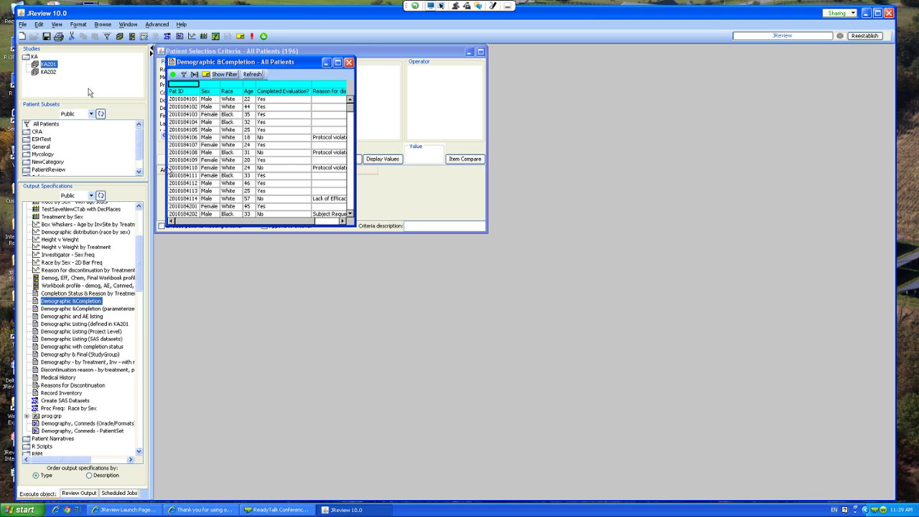
pyautogui.moveTo(225, 63); pyautogui.dragTo(246, 232)
pyautogui.moveTo(374, 393); pyautogui.dragTo(541, 470)
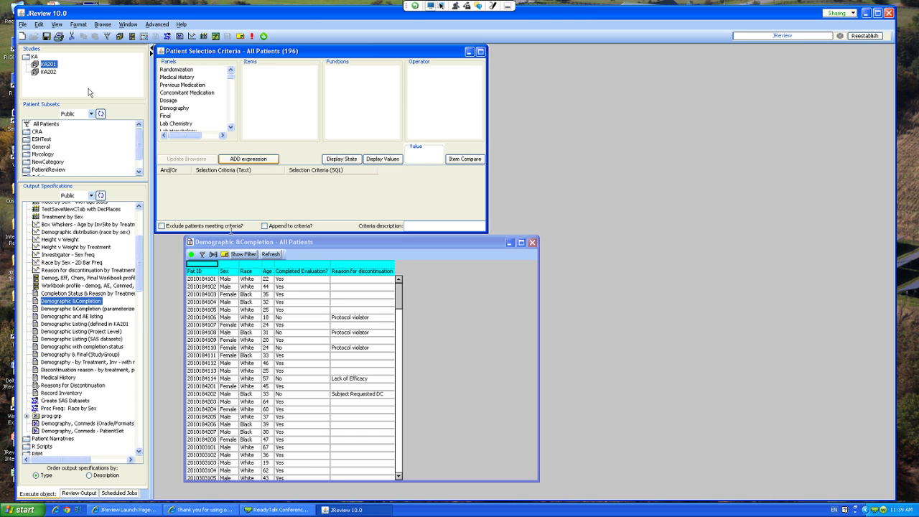
# - Add the criterion Demography.Age > 50 and update browsers, leaving 69 of 196 patients
pyautogui.click(174, 107)
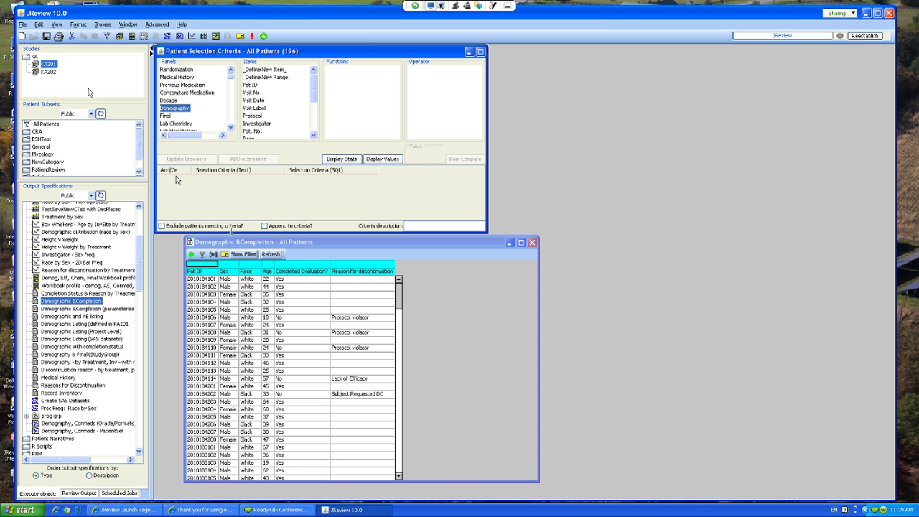
pyautogui.scroll(-2, 278, 101)
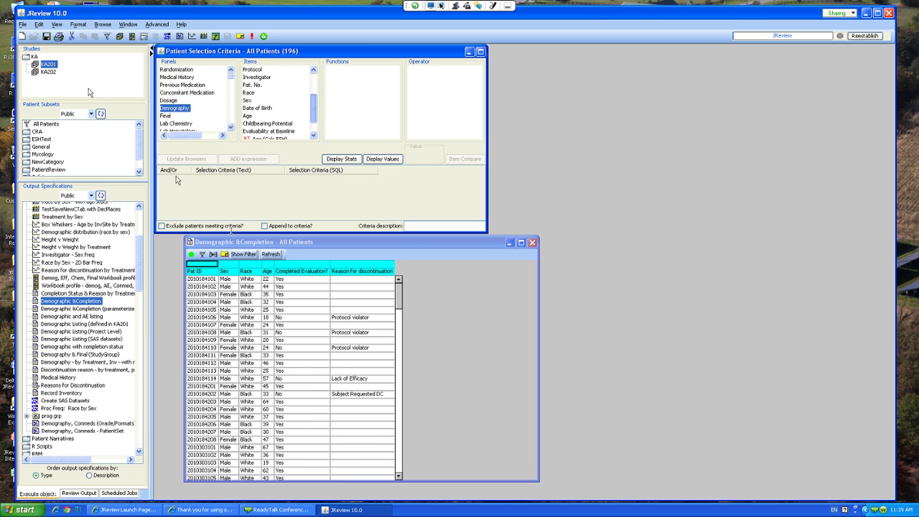
pyautogui.click(246, 115)
pyautogui.press('Down')
pyautogui.press('Down')
pyautogui.press('Down')
pyautogui.press('Down')
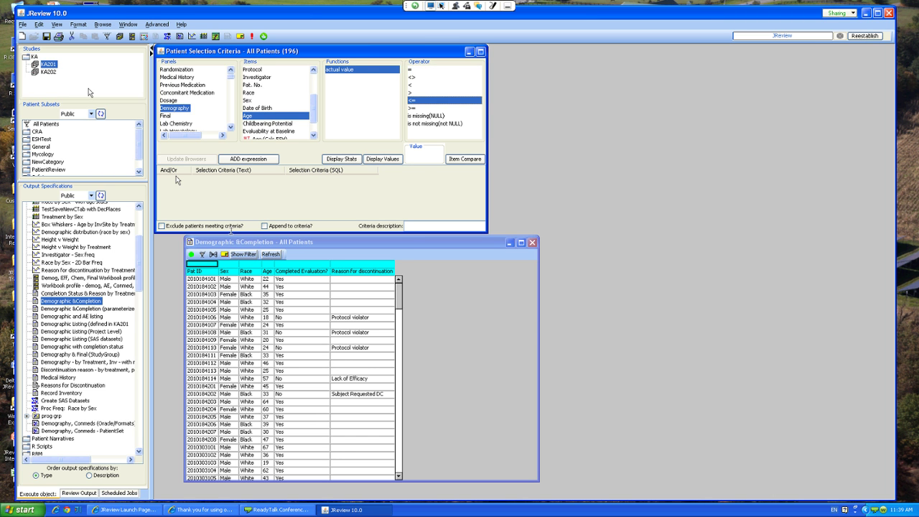
pyautogui.press('Up')
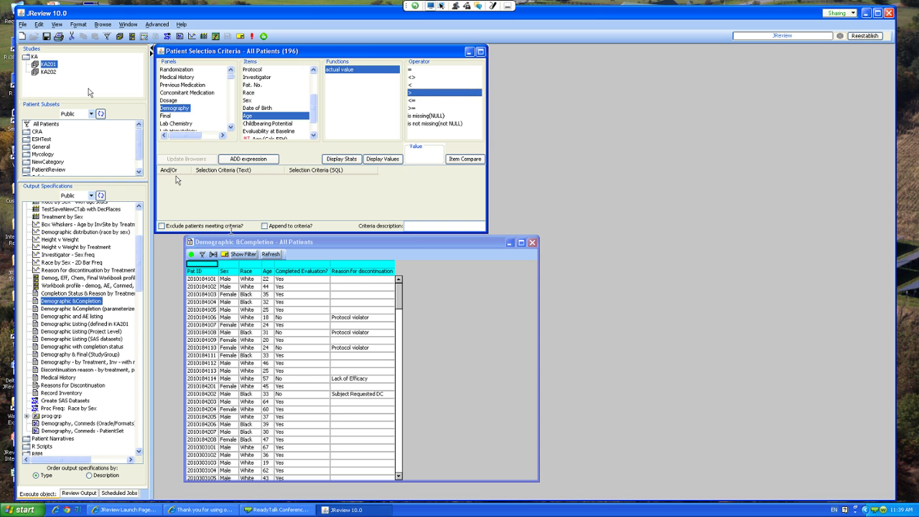
pyautogui.write('50')
pyautogui.press('Return')
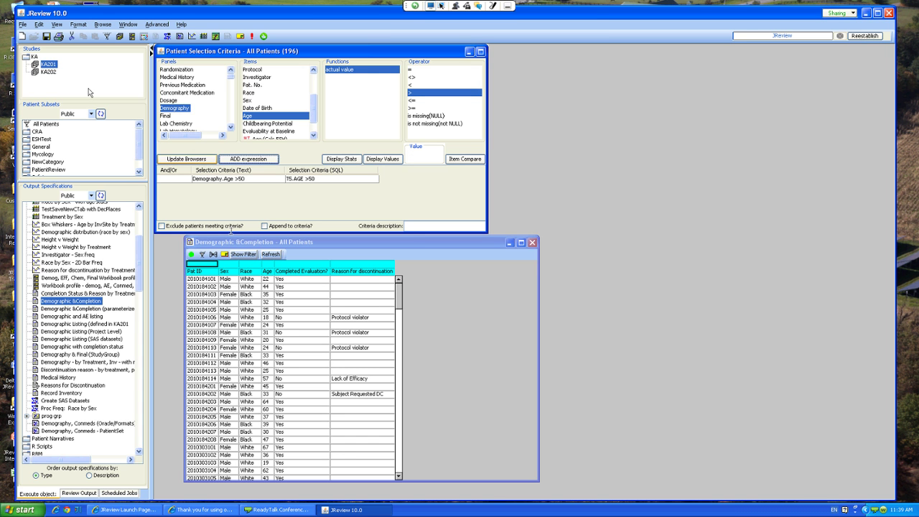
pyautogui.click(186, 159)
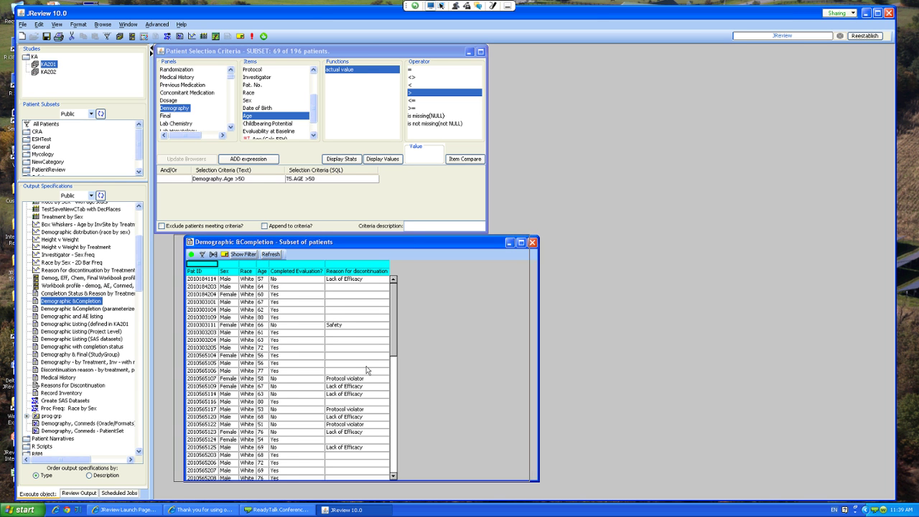
# - Shift the over-50 listing slightly left and scroll through its rows
pyautogui.moveTo(366, 242); pyautogui.dragTo(353, 241)
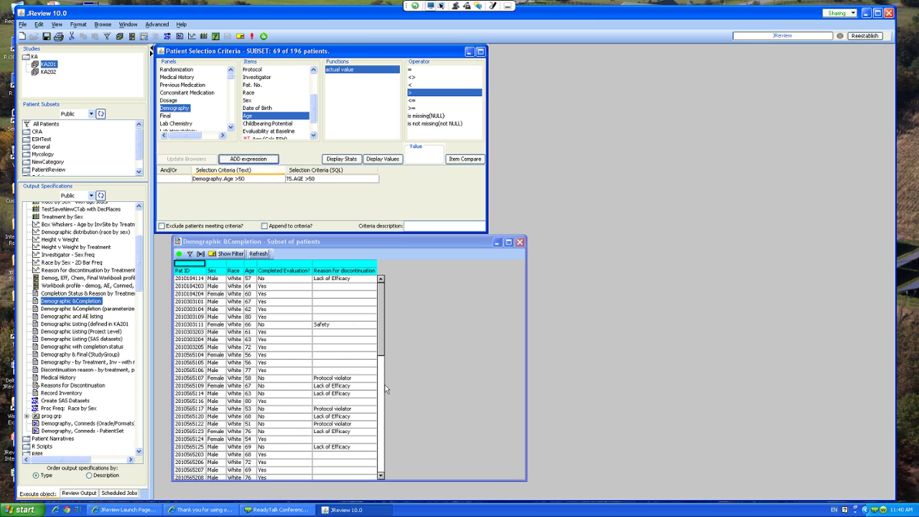
pyautogui.scroll(-1, 382, 386)
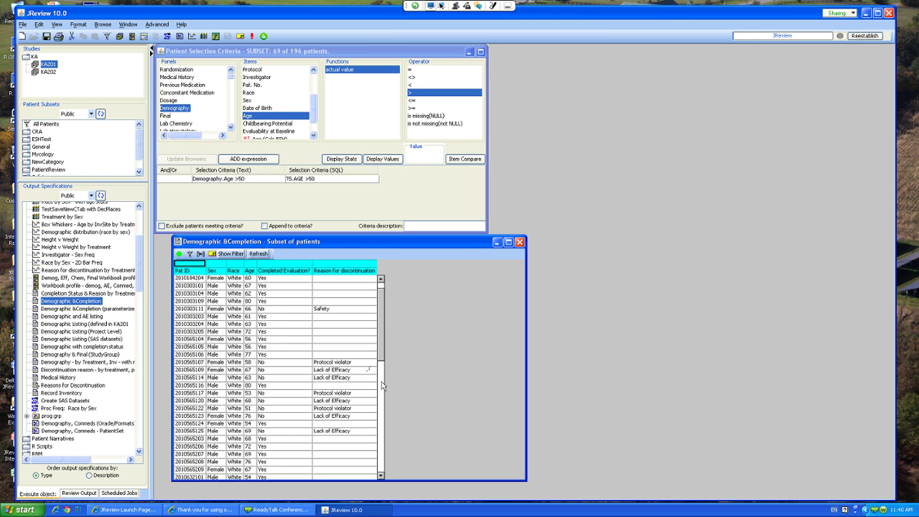
pyautogui.scroll(2, 381, 385)
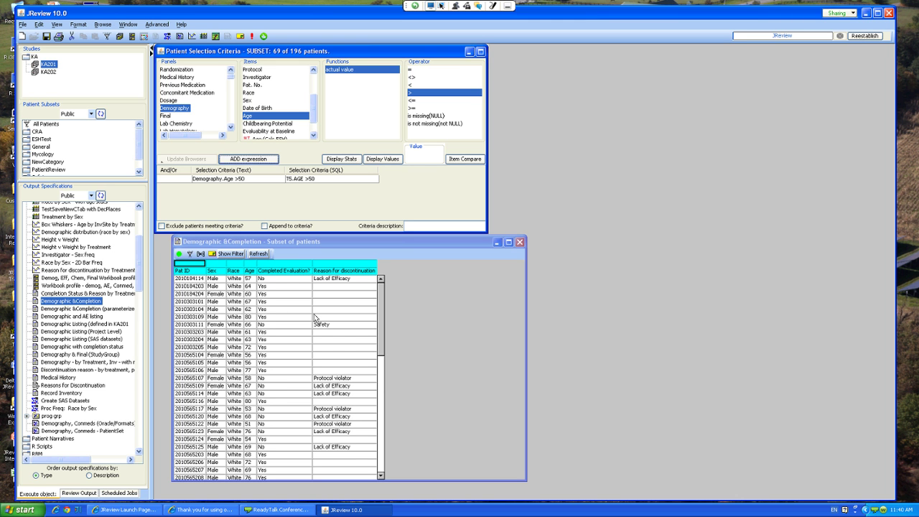
# - Choose Final > Completed Evaluation? and display its coded values No=1, Yes=2
pyautogui.click(165, 115)
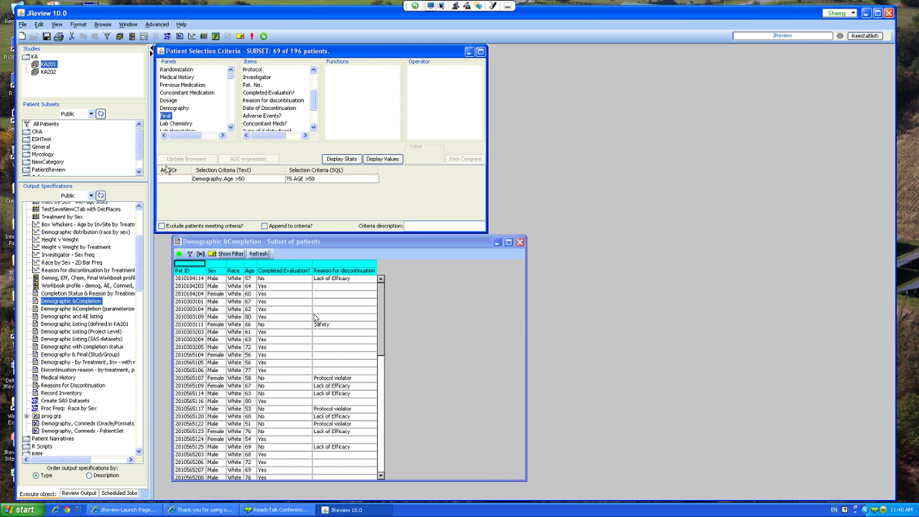
pyautogui.click(268, 93)
pyautogui.click(383, 159)
# - Add the AND Final.Completed Evaluation? = No criterion
pyautogui.click(470, 214)
pyautogui.click(578, 331)
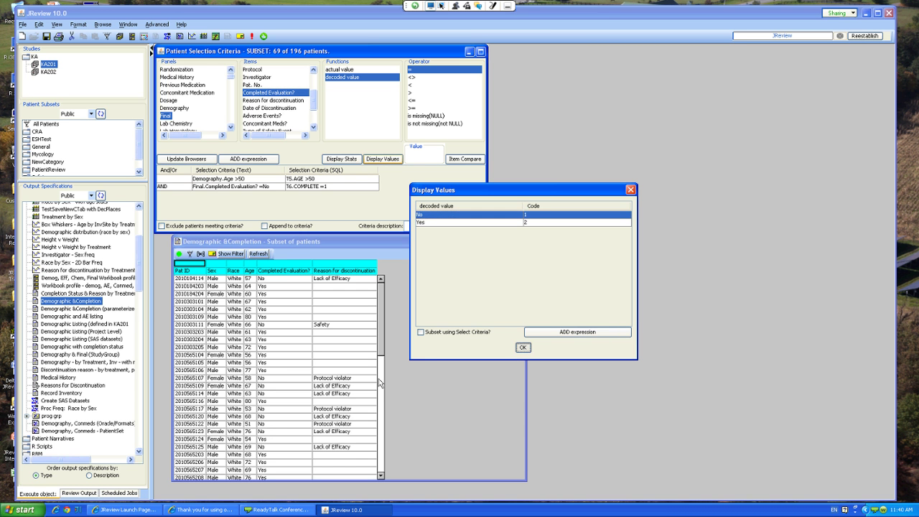
pyautogui.press('Return')
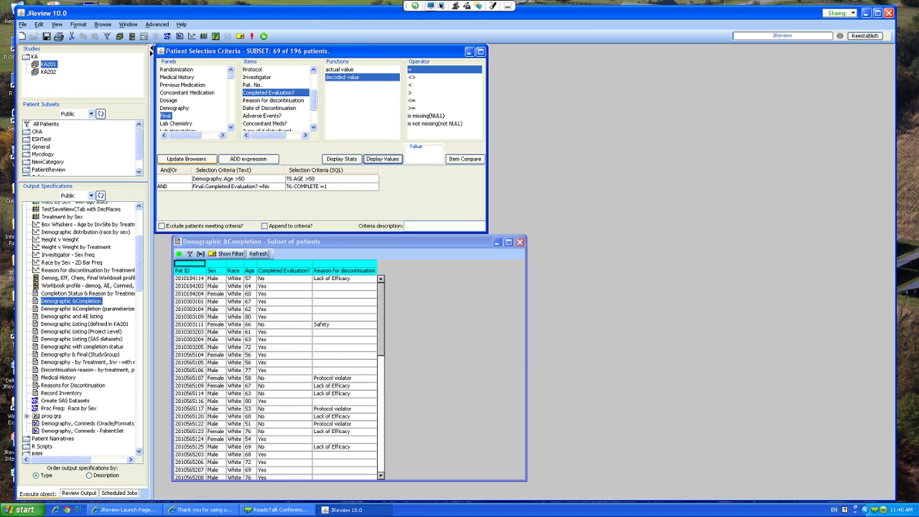
# - Update browsers to the 20 over-50 non-completers, then close that filtered listing
pyautogui.press('Return')
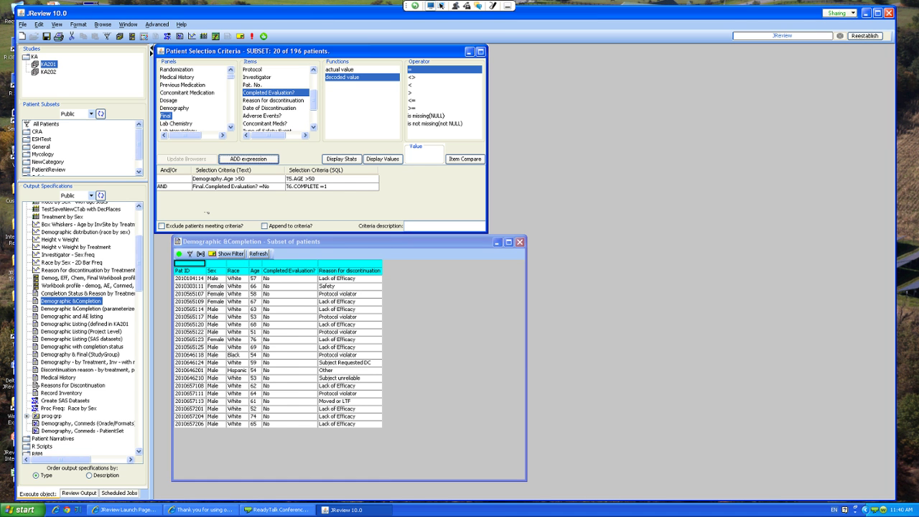
pyautogui.click(425, 425)
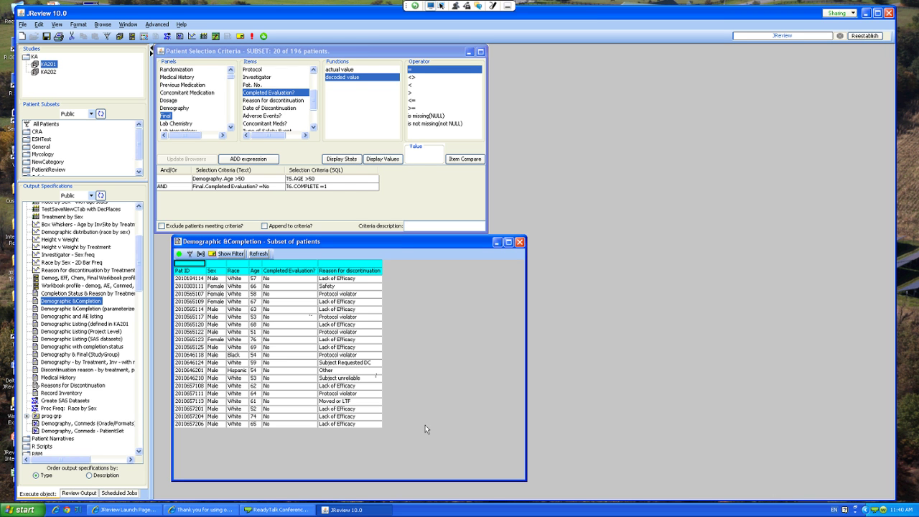
pyautogui.hotkey('alt', 'F4')
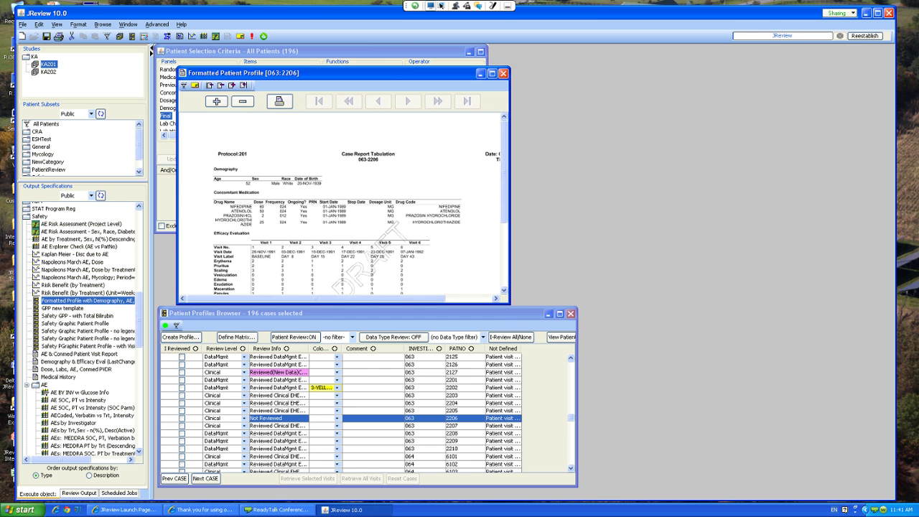
# - Move the investigator-063 patient's formatted profile right, enlarge it, and zoom in to read the report
pyautogui.moveTo(236, 73); pyautogui.dragTo(383, 50)
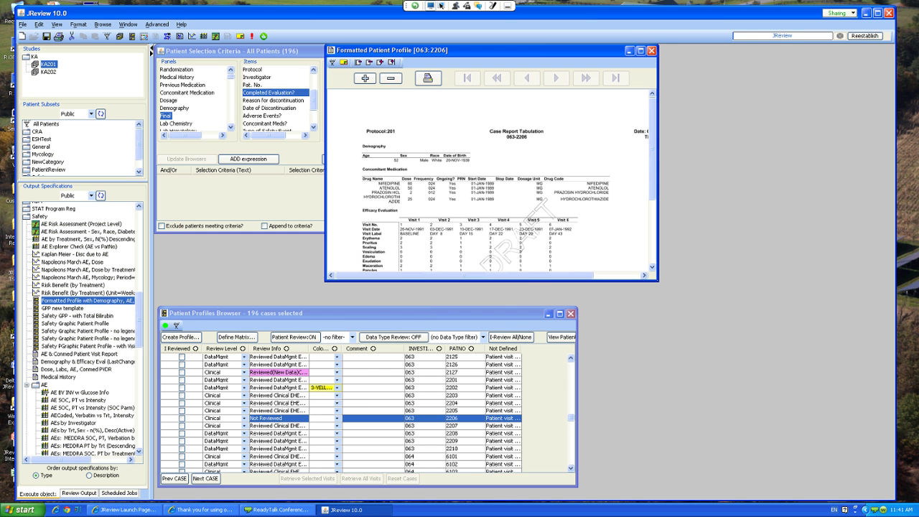
pyautogui.moveTo(657, 280); pyautogui.dragTo(777, 392)
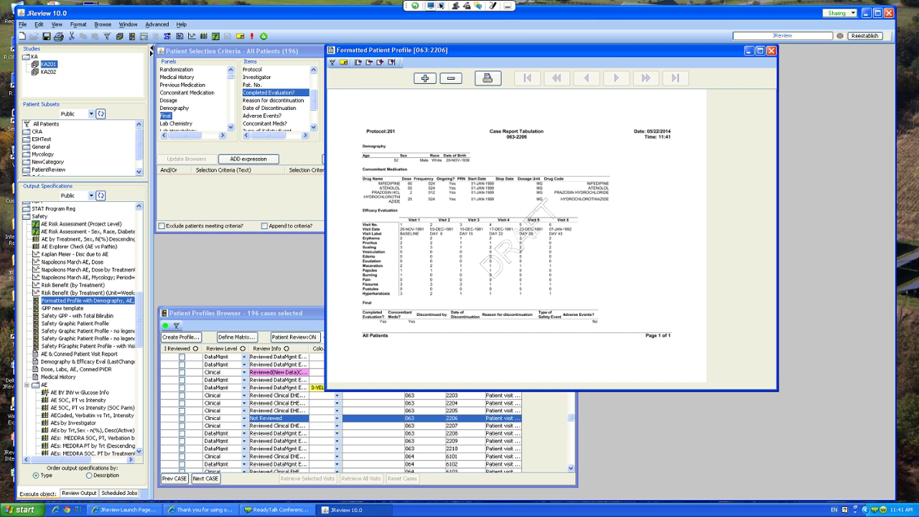
pyautogui.moveTo(383, 50); pyautogui.dragTo(516, 54)
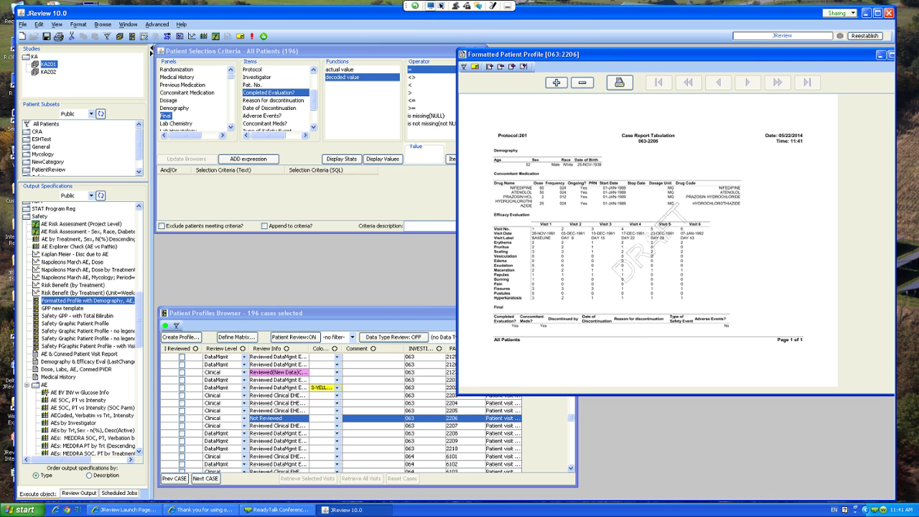
pyautogui.click(556, 83)
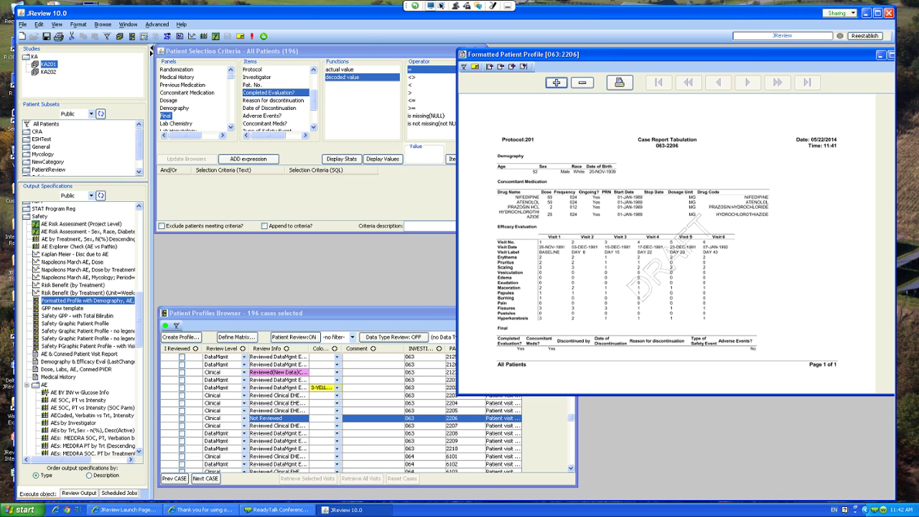
# - Mark the selected investigator-063 patient as reviewed in the Patient Profiles Browser
pyautogui.click(425, 428)
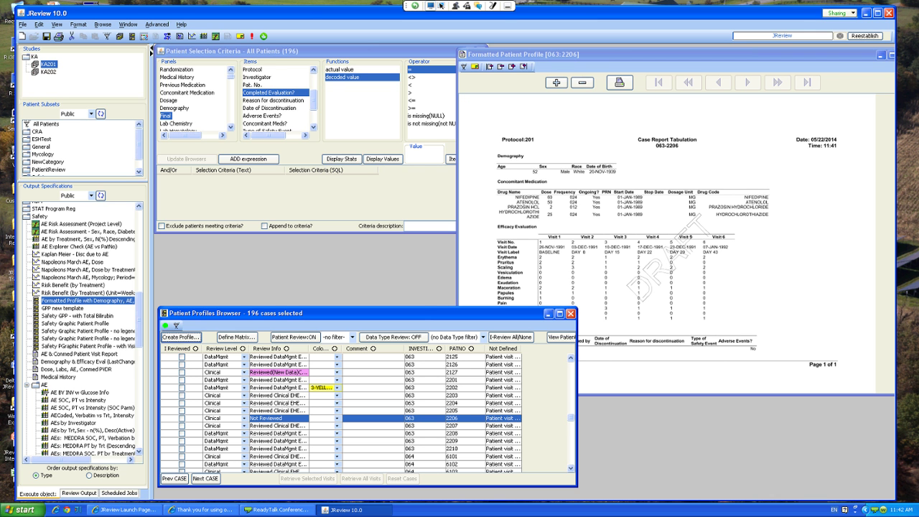
pyautogui.press('space')
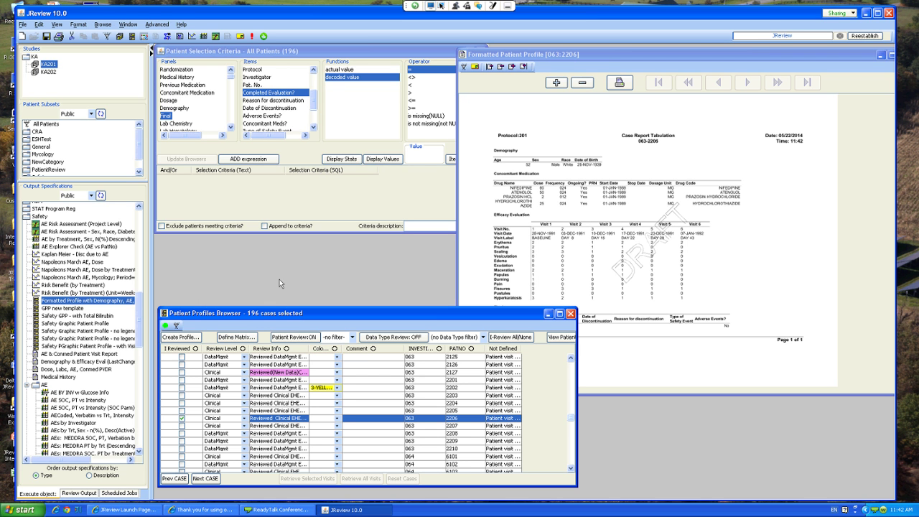
pyautogui.scroll(10, 366, 413)
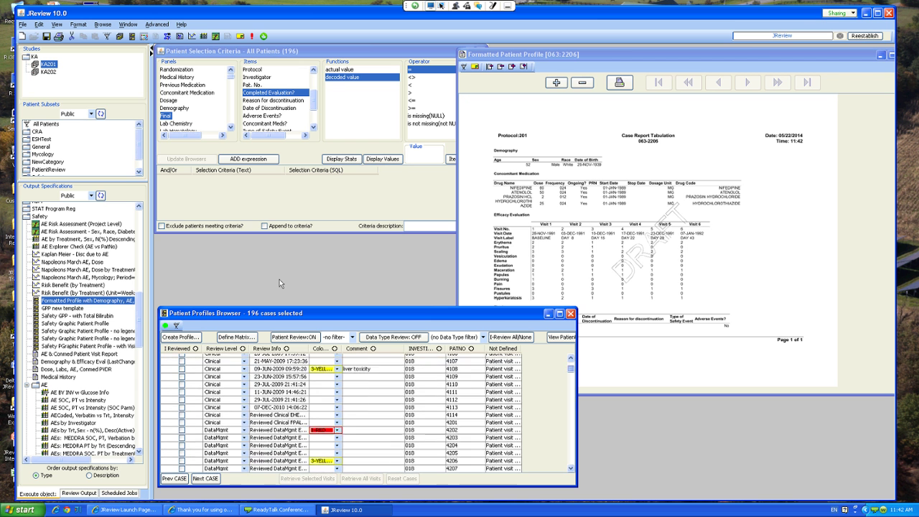
# - Scroll through the investigator-030 patient's formatted profile, then close the profile window
pyautogui.scroll(-10, 279, 279)
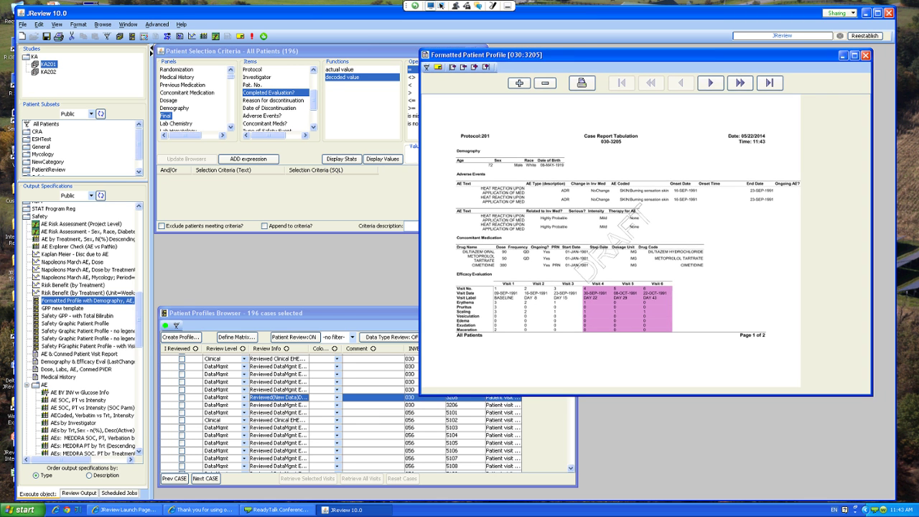
pyautogui.click(865, 56)
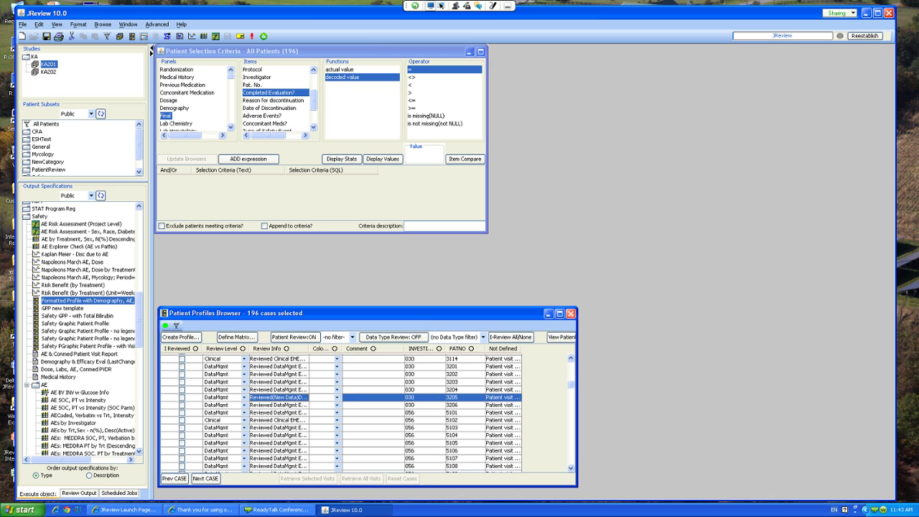
# - Close the profiles browser and run the JLevine R script 'Min/Max Scatter Plot with Box Plots'
pyautogui.click(570, 313)
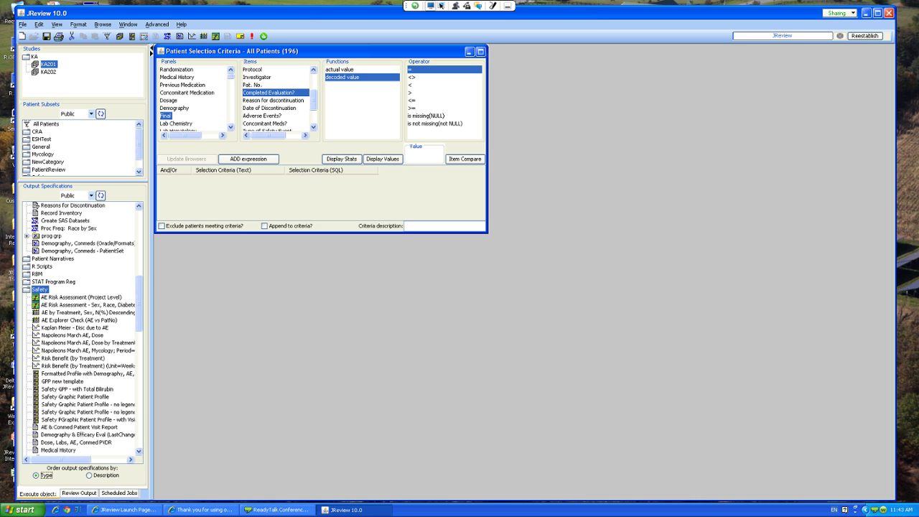
pyautogui.scroll(7, 82, 330)
pyautogui.click(46, 475)
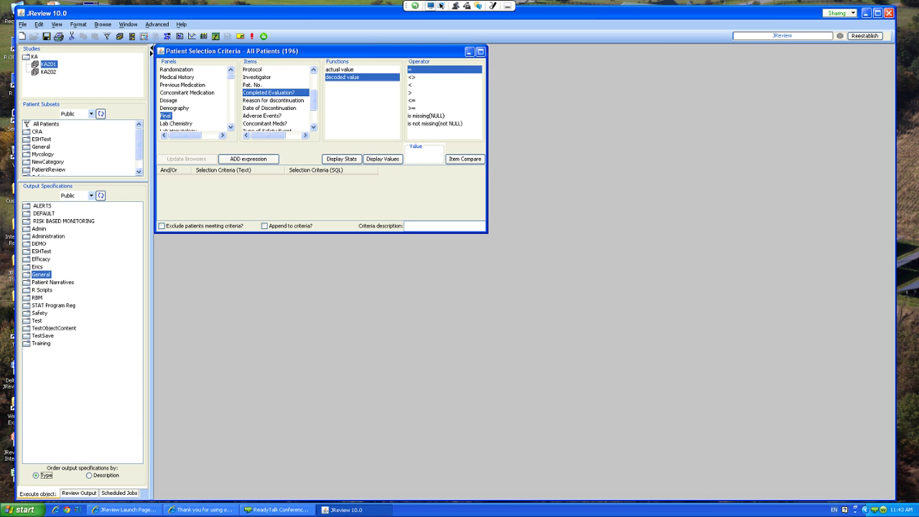
pyautogui.doubleClick(42, 289)
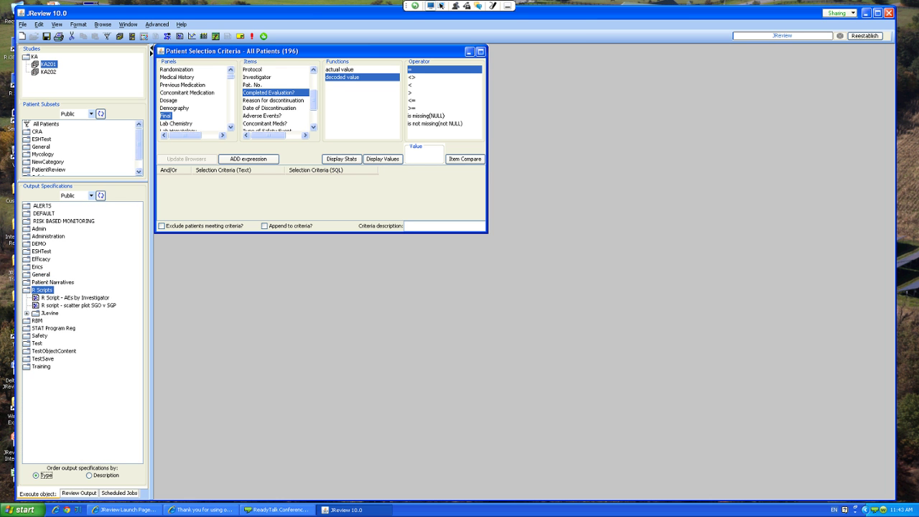
pyautogui.click(27, 312)
pyautogui.doubleClick(91, 320)
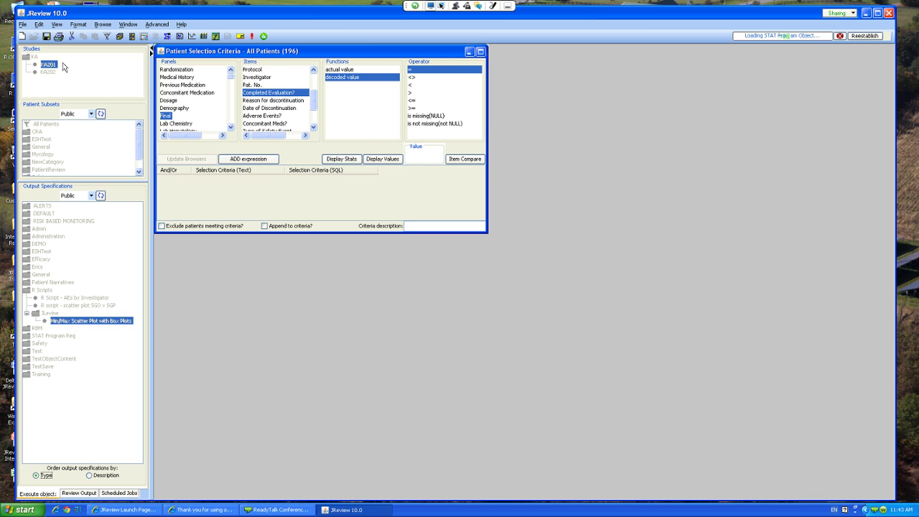
# - Zoom in on the GLU min/max scatter plot and create the Demography, Conmeds SAS listing
pyautogui.click(200, 90)
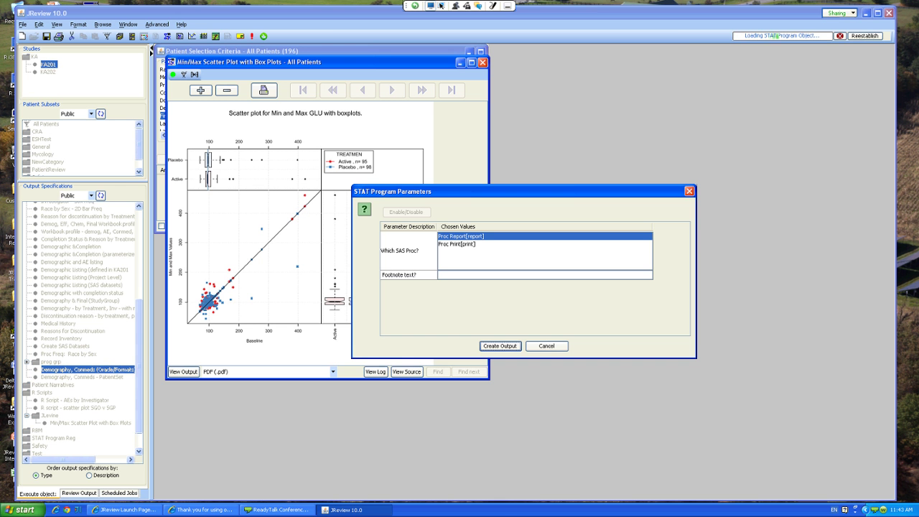
pyautogui.click(499, 345)
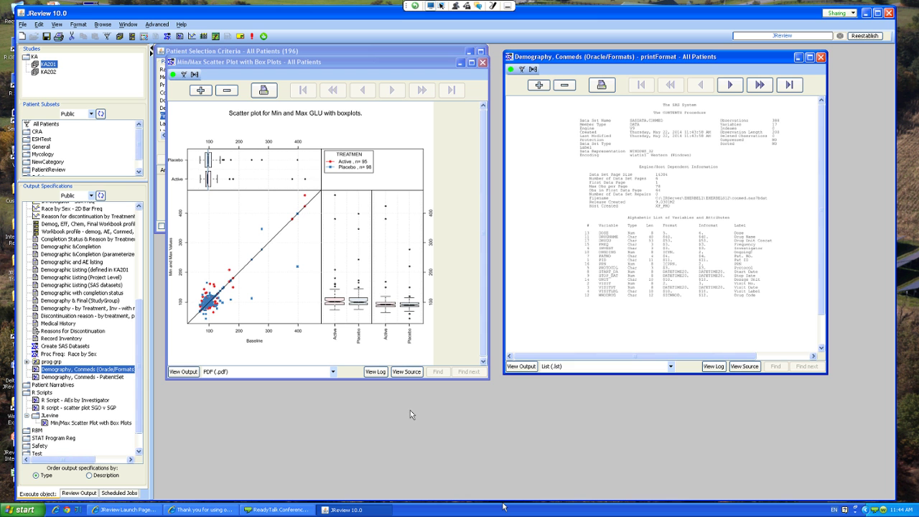
# - Show the Demography, Conmeds output as PDF (.pdf), then close it and the scatter plot
pyautogui.click(671, 365)
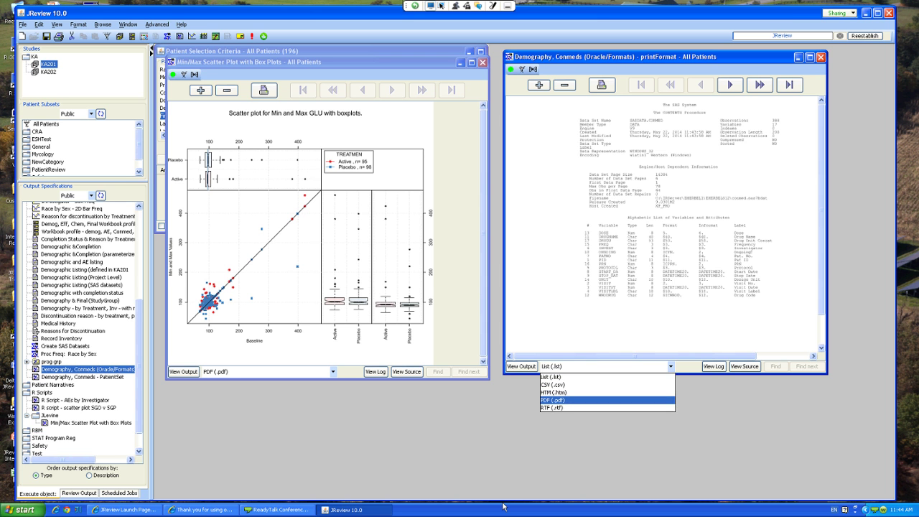
pyautogui.press('Return')
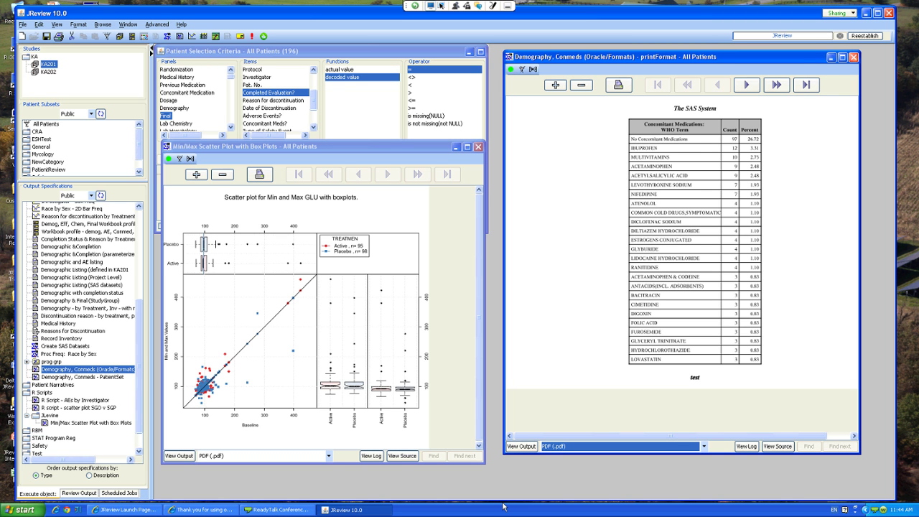
pyautogui.click(853, 57)
pyautogui.click(478, 147)
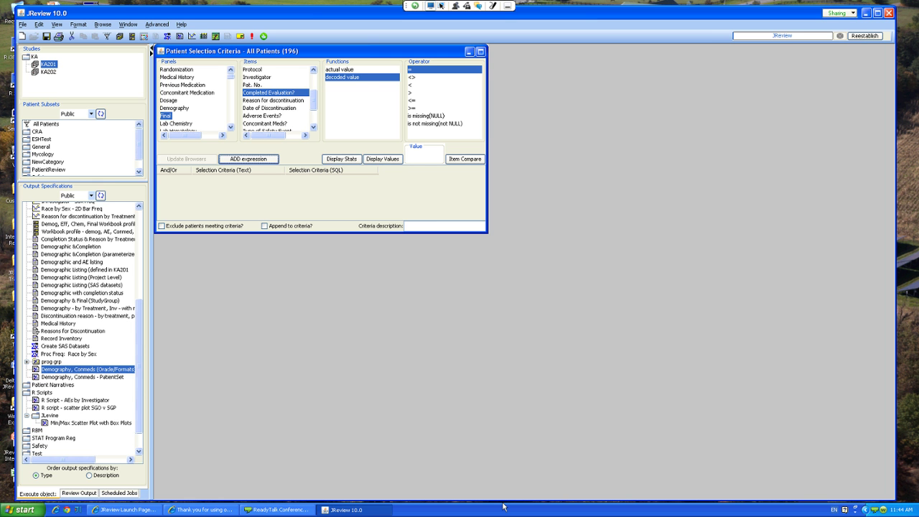
# - Collapse the General outputs and expand RBM to list Current RBM View and RBM RiskData
pyautogui.scroll(7, 82, 329)
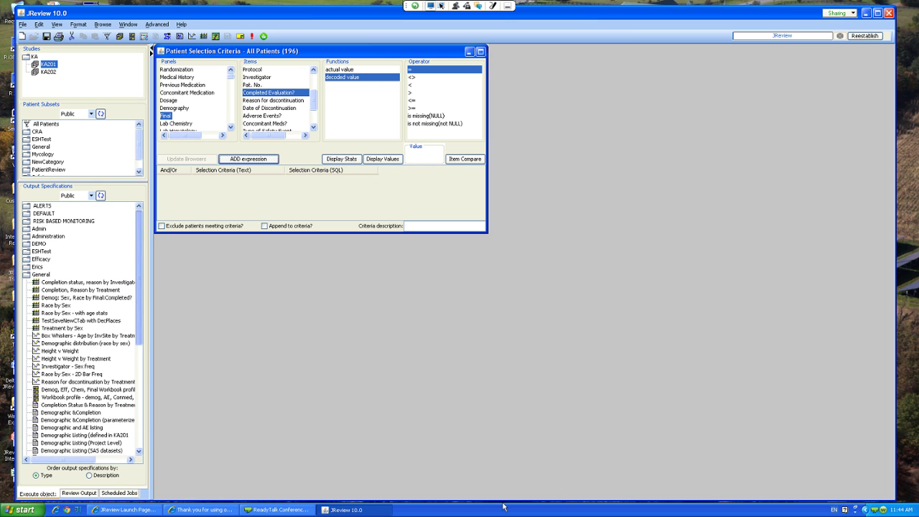
pyautogui.doubleClick(41, 274)
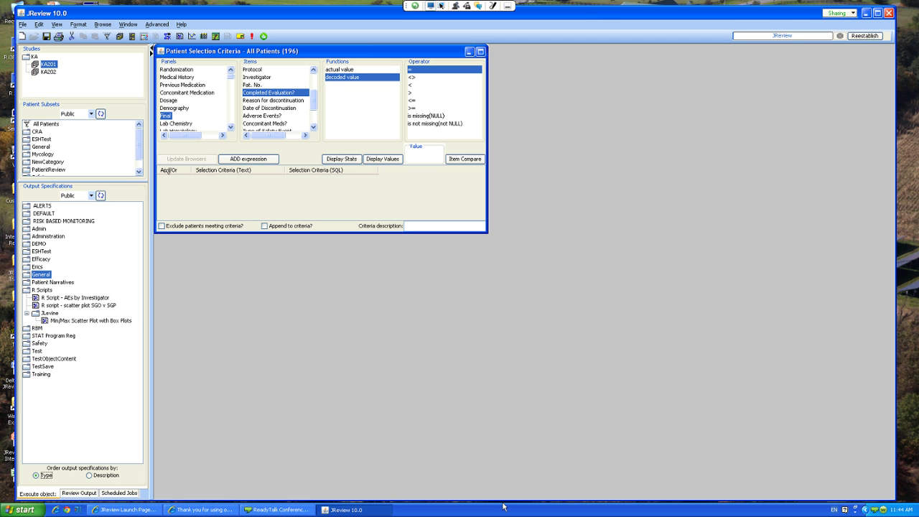
pyautogui.press('Down')
pyautogui.press('Down')
pyautogui.press('Left')
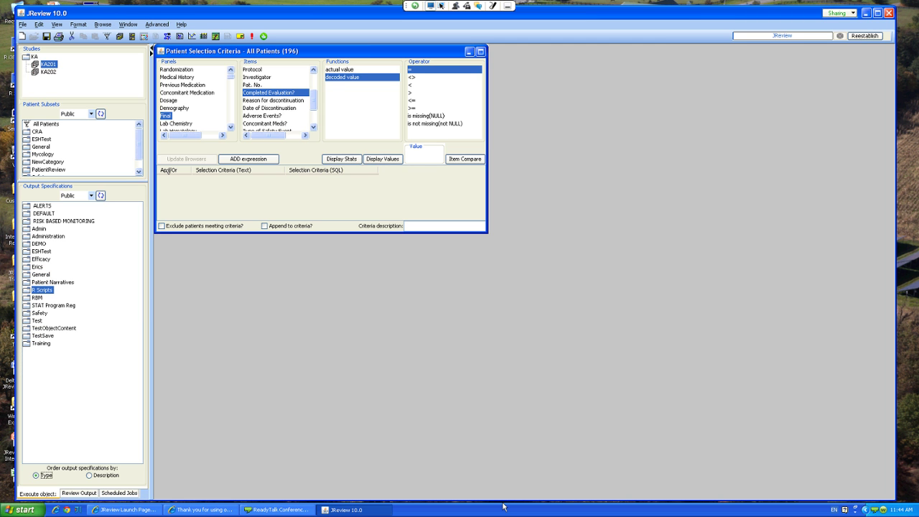
pyautogui.press('Down')
pyautogui.press('Right')
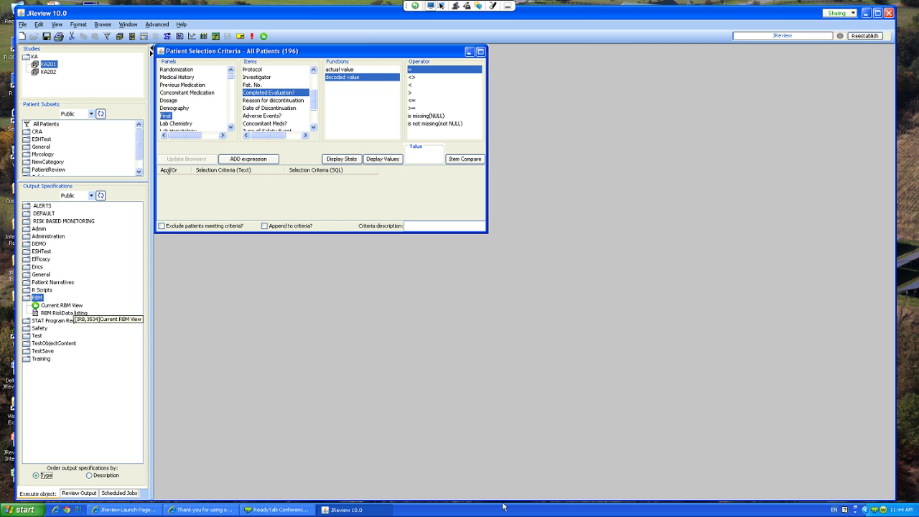
# - Open Current RBM View's data browser and point out Advanced's Risk Based Monitoring Indicator Definitions
pyautogui.doubleClick(62, 305)
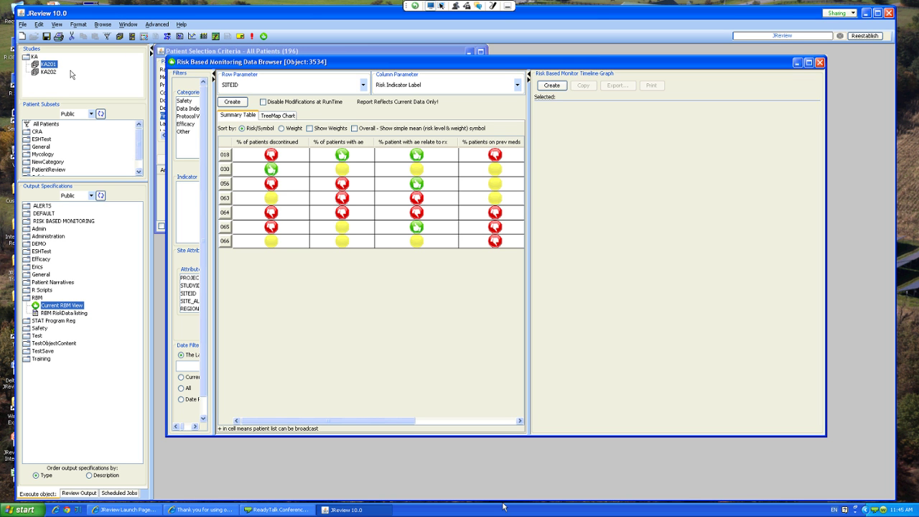
pyautogui.hotkey('alt', 'a')
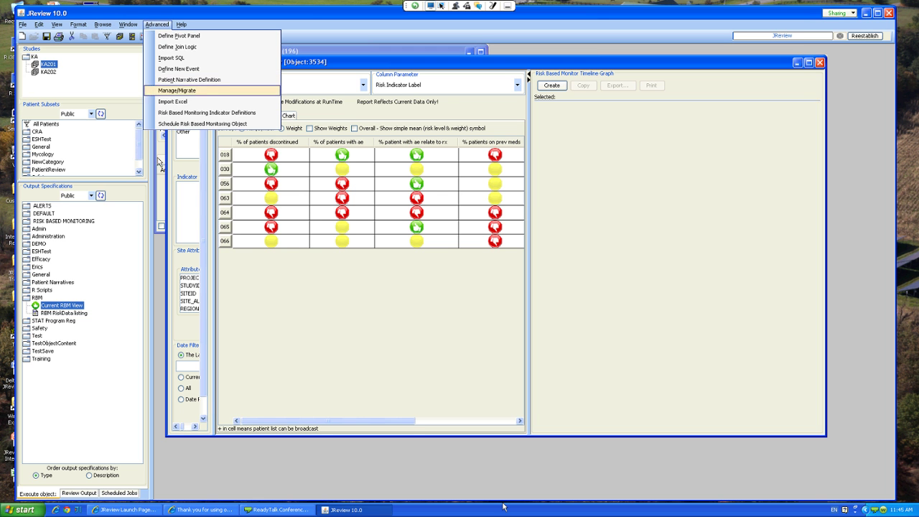
pyautogui.press('Down')
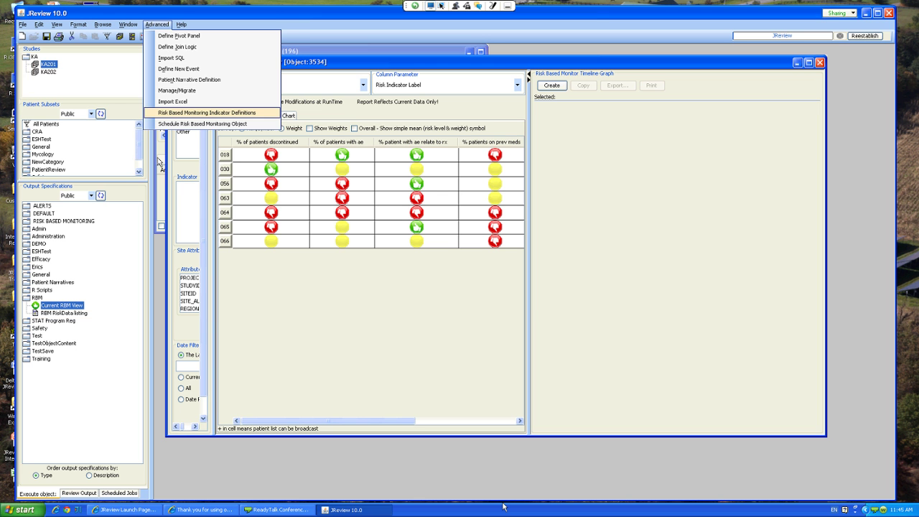
pyautogui.press('Escape')
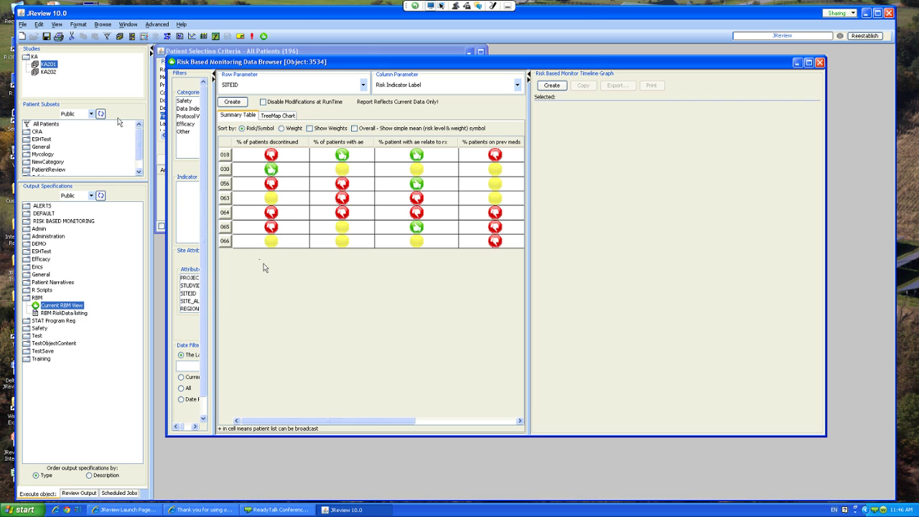
# - Scroll the RBM summary table right and then back to its left edge
pyautogui.hscroll(5, 381, 386)
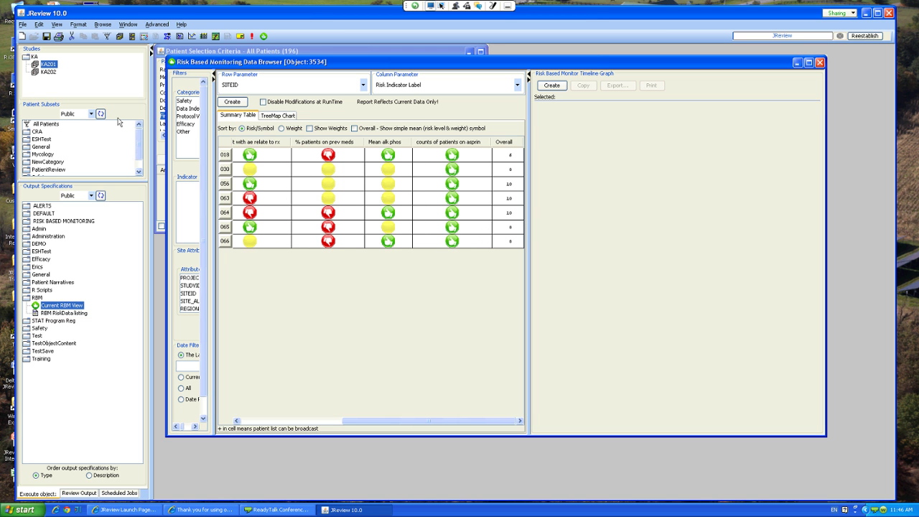
pyautogui.hscroll(-5, 354, 359)
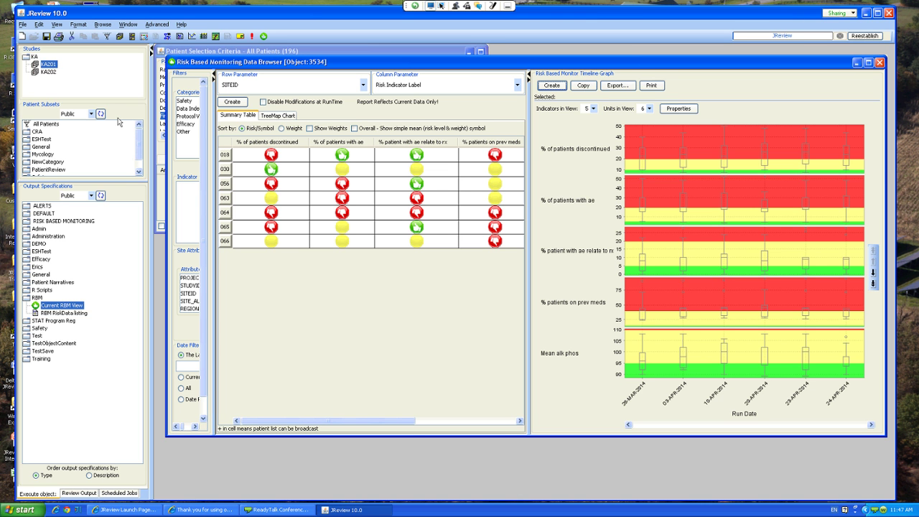
# - Overlay site 018's trend lines on all five indicator charts, % discontinued to Mean alk phos
pyautogui.moveTo(846, 159)
pyautogui.click(225, 154)
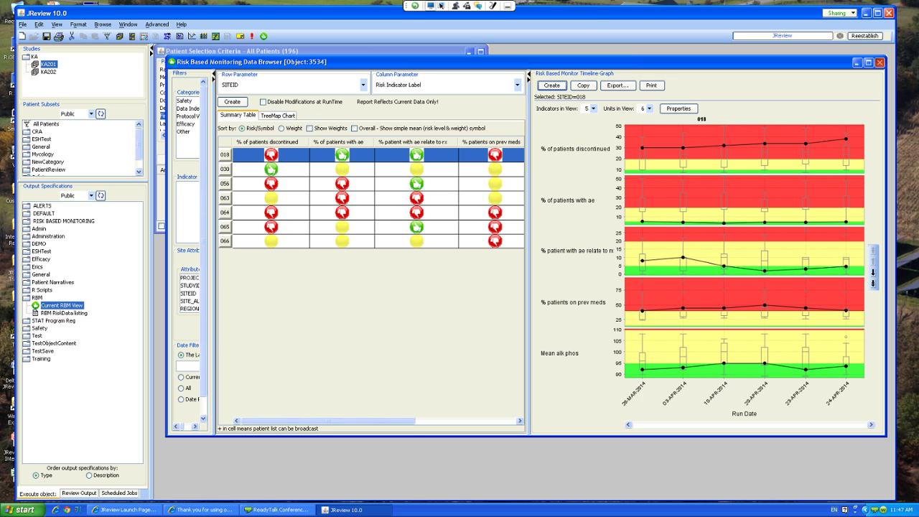
# - Close the RBM browser and run Trellis Plot - Liver Enzymes - Dose Periods
pyautogui.click(879, 62)
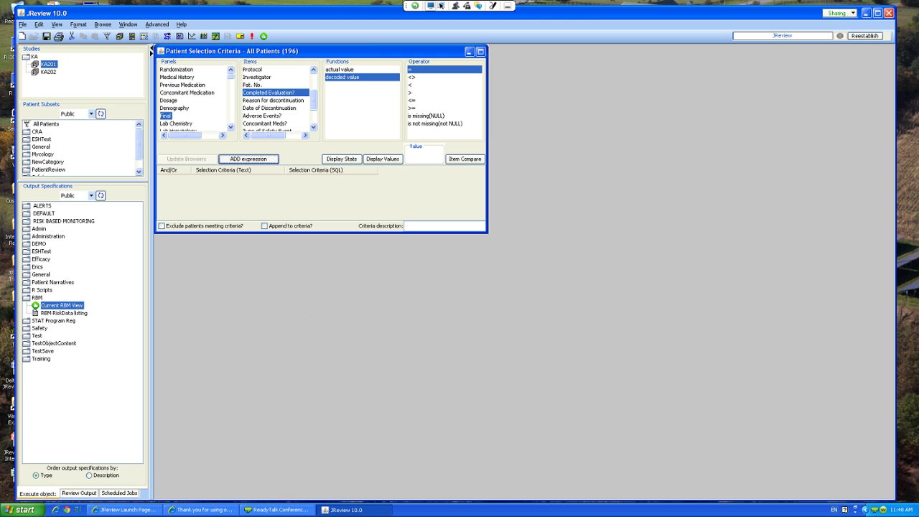
pyautogui.scroll(-9, 84, 328)
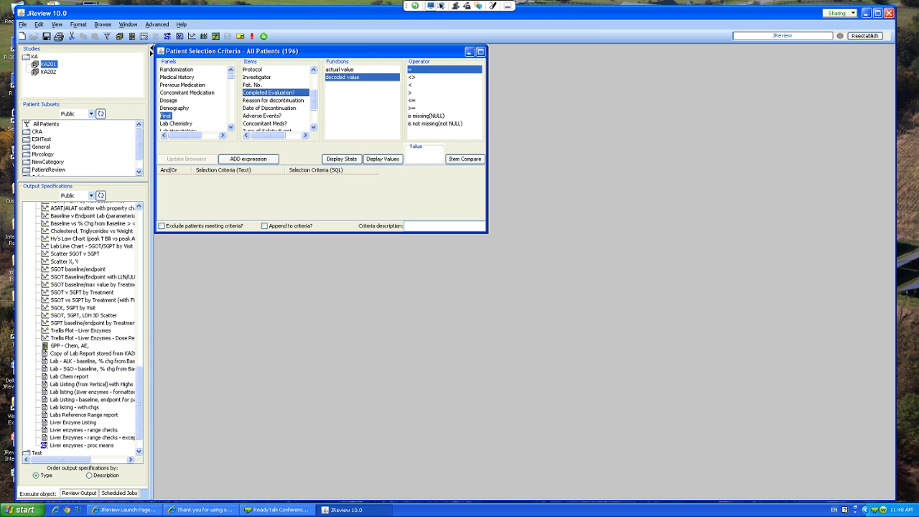
pyautogui.doubleClick(91, 337)
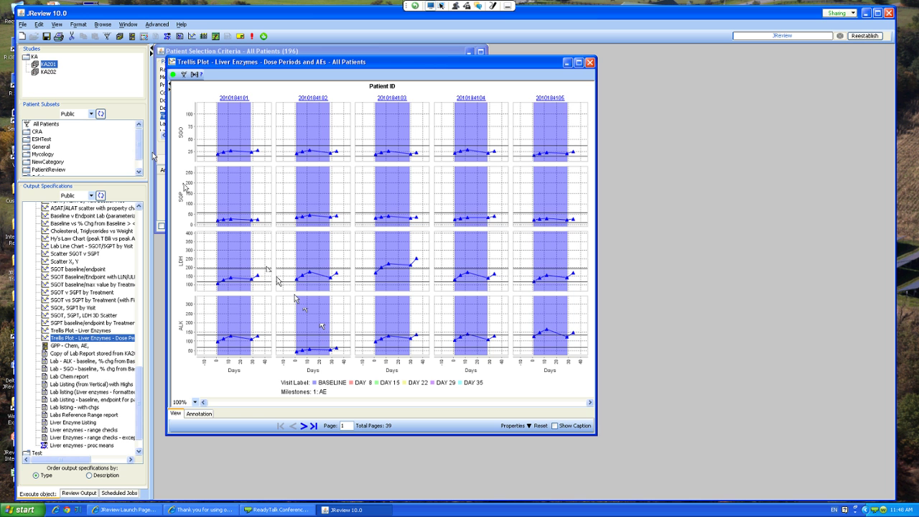
# - Page the liver-enzyme trellis plot forward to page 10 of 39, then close it
pyautogui.click(304, 426)
pyautogui.click(304, 425)
pyautogui.click(303, 425)
pyautogui.click(304, 426)
pyautogui.click(304, 425)
pyautogui.click(304, 425)
pyautogui.click(304, 425)
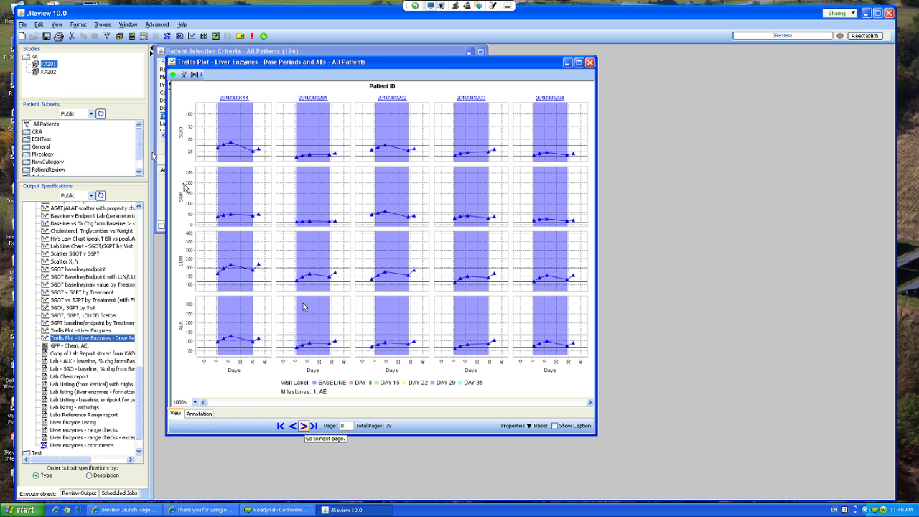
pyautogui.click(304, 425)
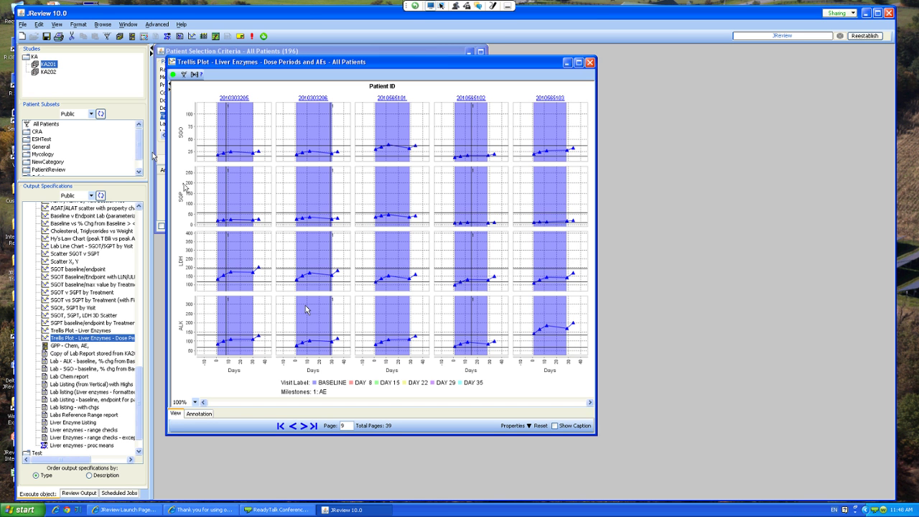
pyautogui.click(304, 426)
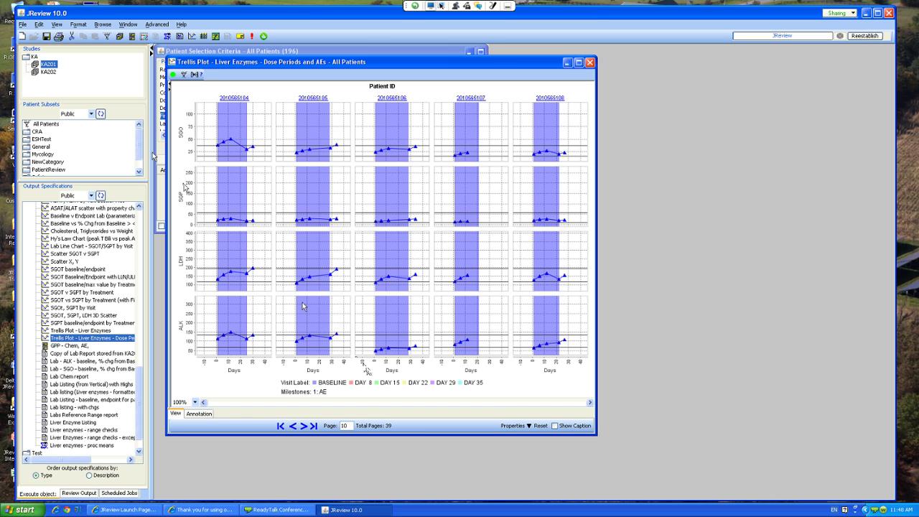
pyautogui.click(589, 62)
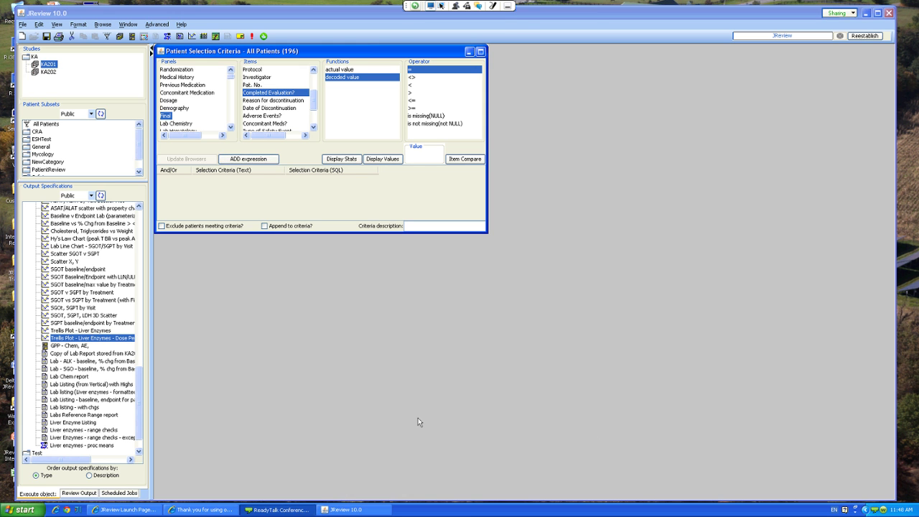
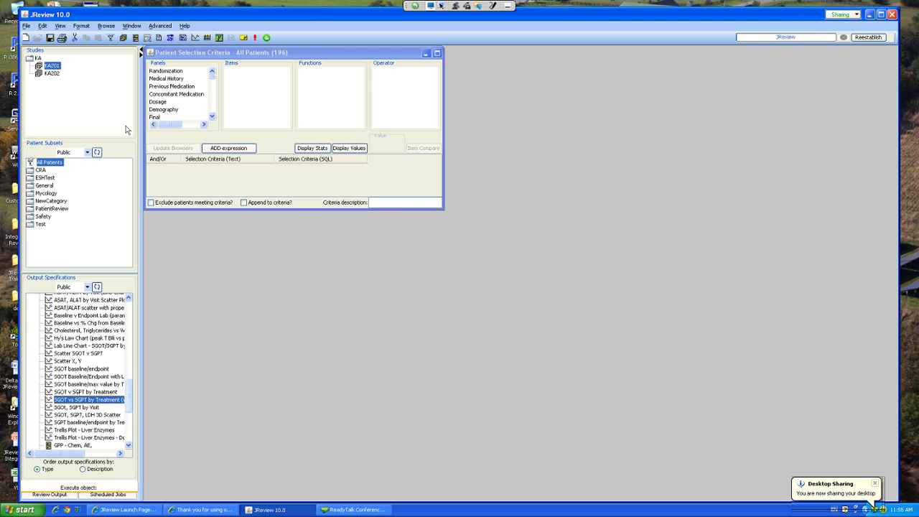
# - Run 'Lab listing (Liver enzymes - formatted)' and zoom in one level on its DRAFT report pages
pyautogui.scroll(-5, 125, 129)
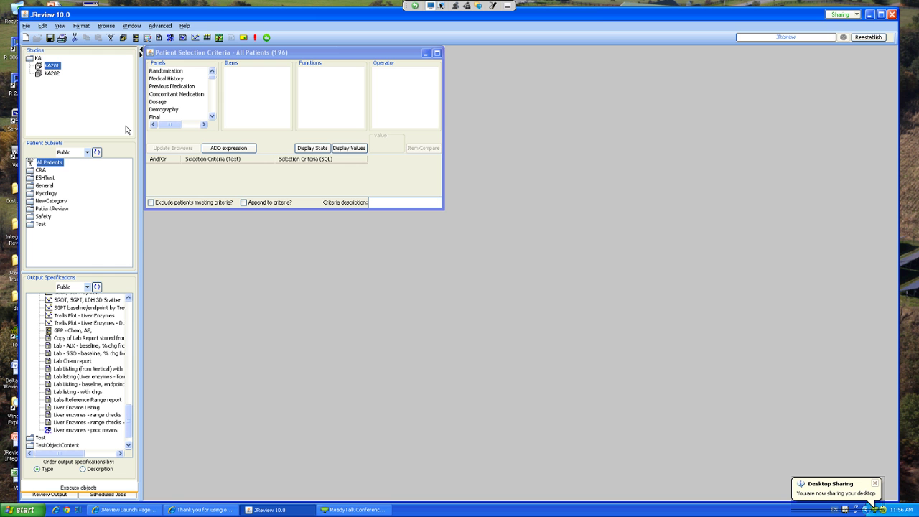
pyautogui.doubleClick(86, 376)
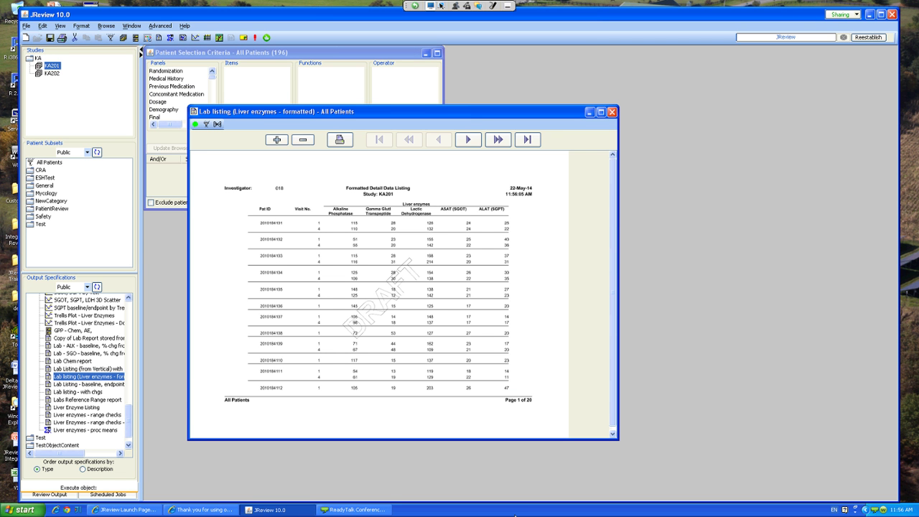
pyautogui.click(276, 139)
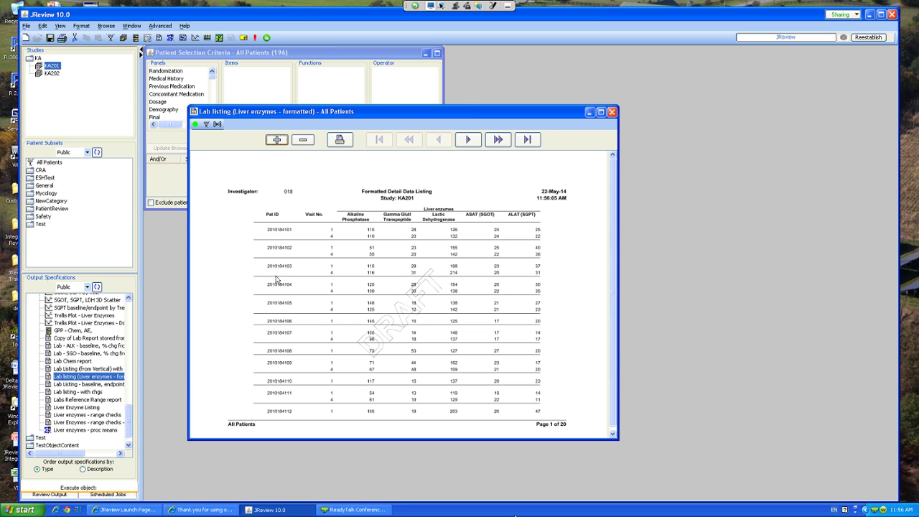